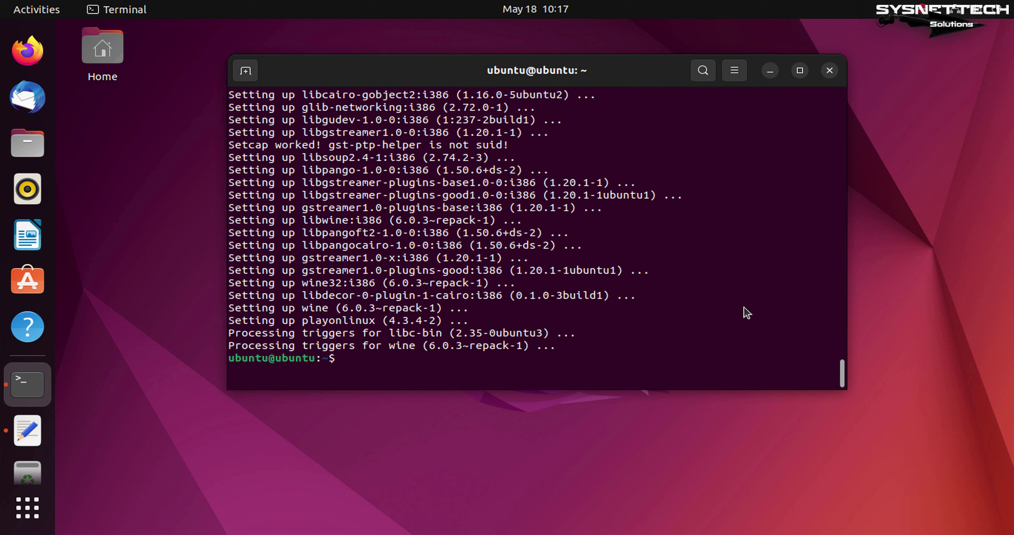
# Clear the terminal output and search the installed applications for "play", then return to the terminal
pyautogui.write('clear')
pyautogui.press('Return')
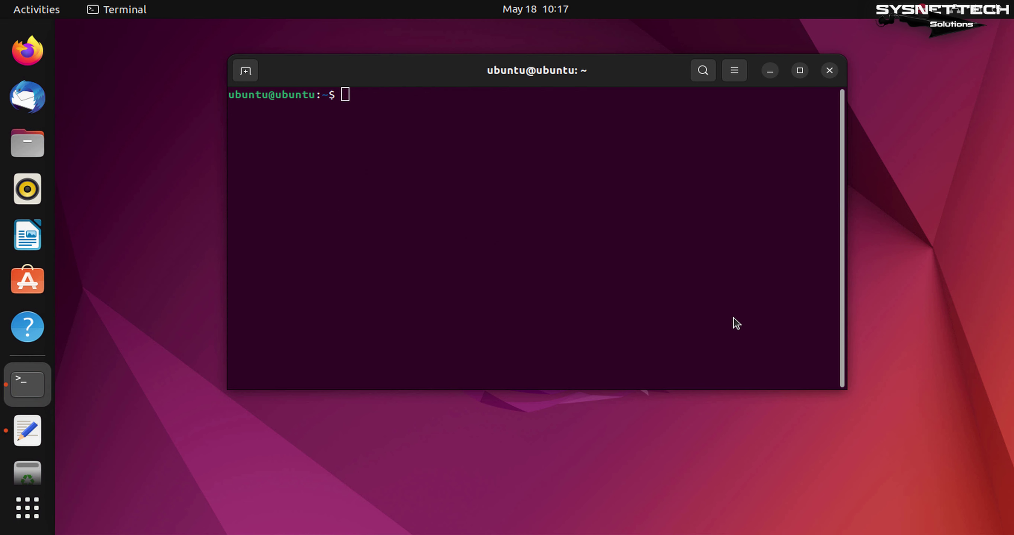
pyautogui.press('super')
pyautogui.write('play')
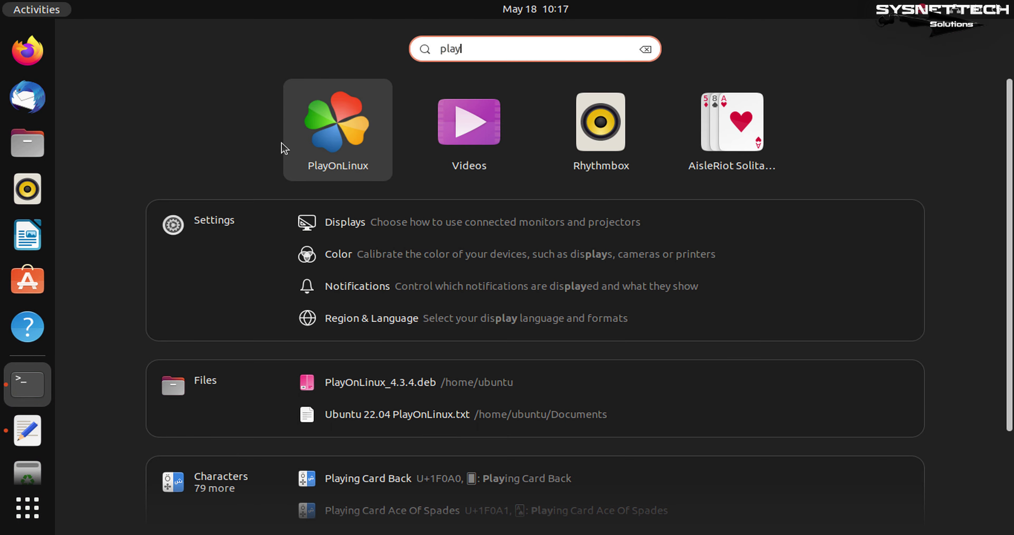
pyautogui.press('Escape')
pyautogui.click(571, 317)
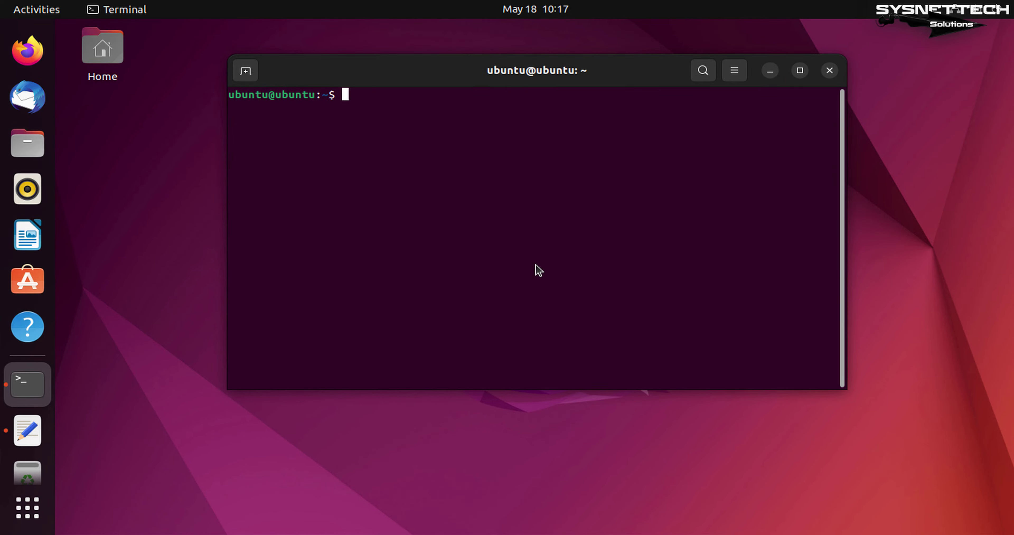
# Minimize the text file and check the installed PlayOnLinux version in the terminal with playonlinux --version
pyautogui.hotkey('alt', 'Tab')
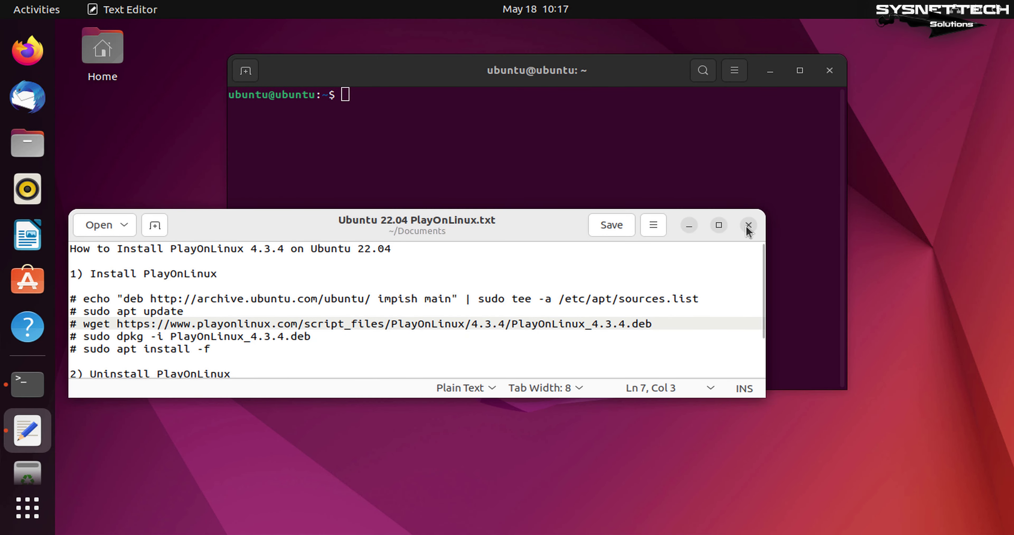
pyautogui.click(690, 225)
pyautogui.write('playpo')
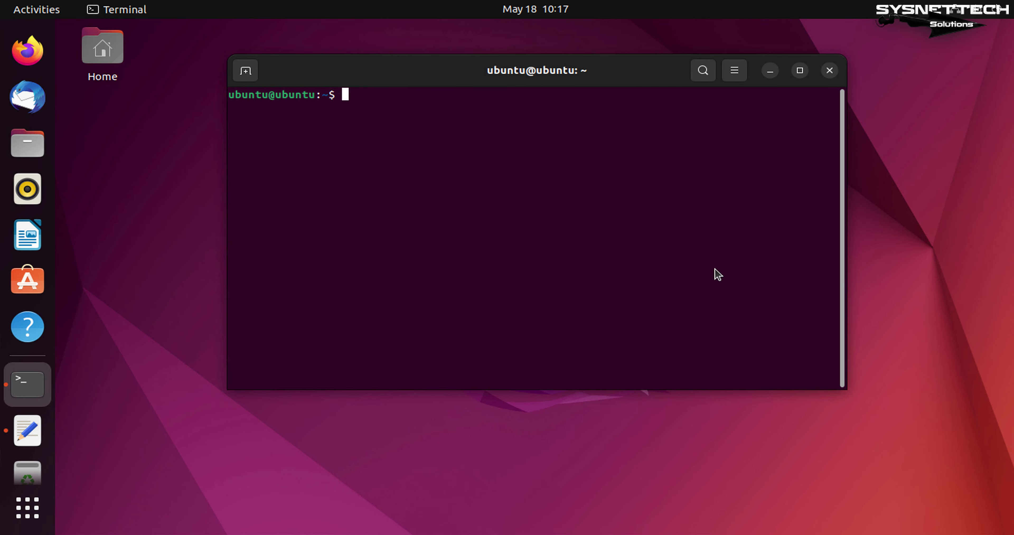
pyautogui.press('BackSpace')
pyautogui.press('BackSpace')
pyautogui.write('onlinux --ver')
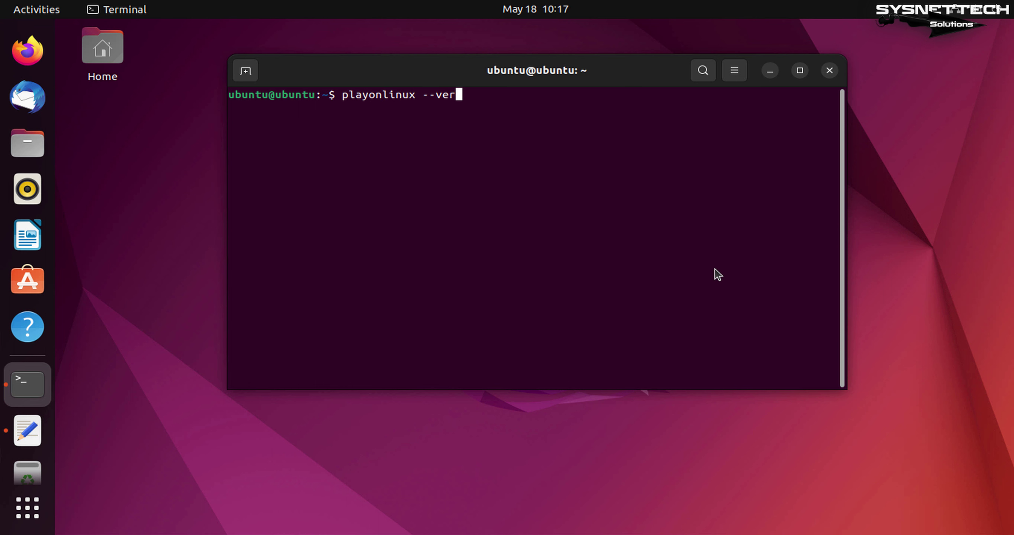
pyautogui.write('si')
pyautogui.write('on')
pyautogui.press('Return')
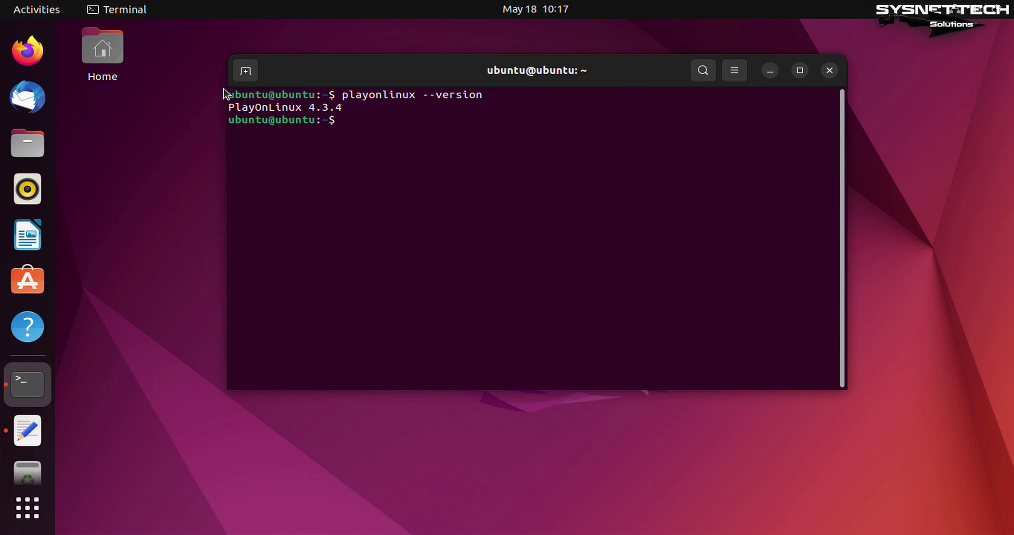
pyautogui.moveTo(229, 91); pyautogui.dragTo(553, 181)
pyautogui.click(621, 196)
# Launch PlayOnLinux from the terminal with the playonlinux command, and enlarge its main window in the middle of the desktop
pyautogui.write('playonlinux')
pyautogui.press('Return')
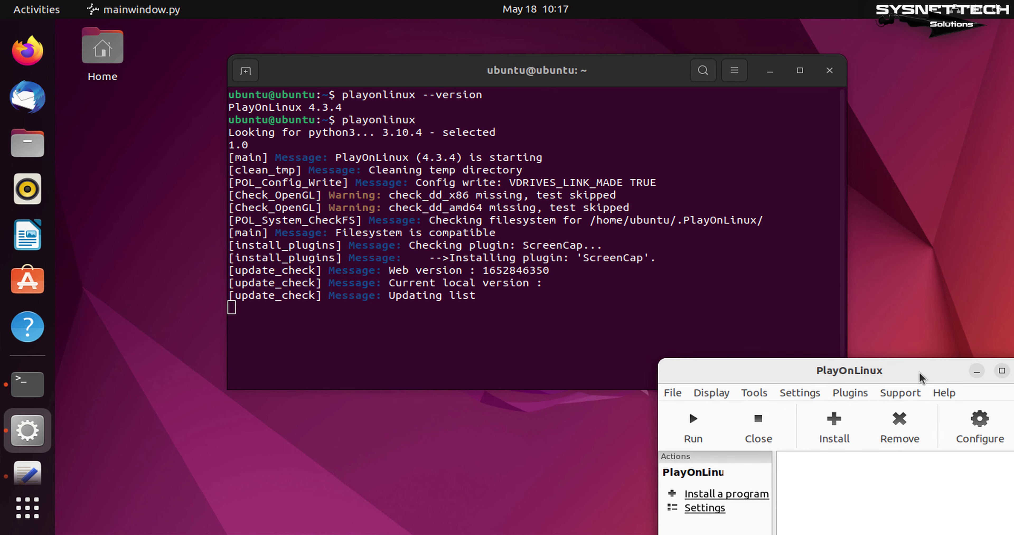
pyautogui.moveTo(921, 377); pyautogui.dragTo(484, 50)
pyautogui.click(771, 76)
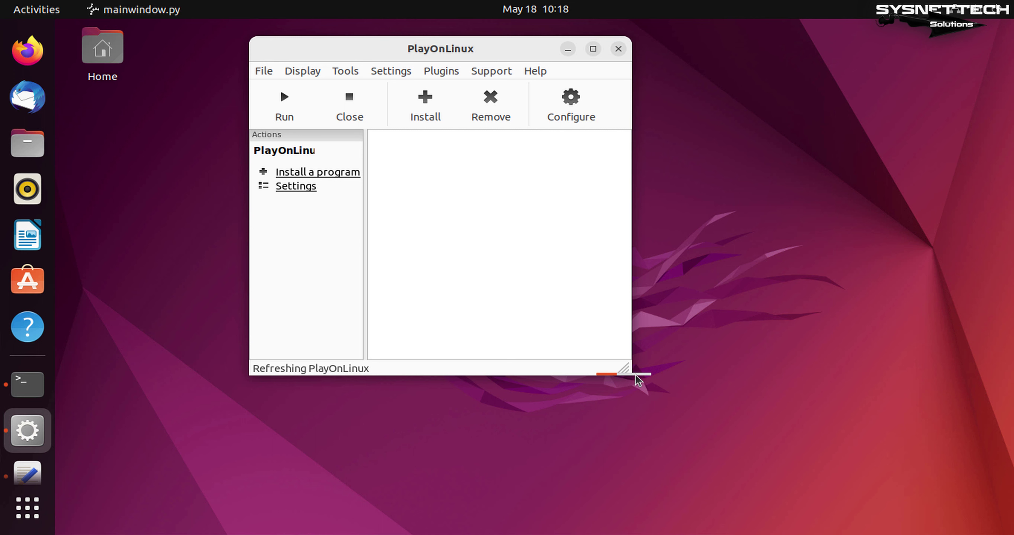
pyautogui.moveTo(631, 375); pyautogui.dragTo(864, 473)
pyautogui.moveTo(641, 52); pyautogui.dragTo(601, 56)
# View the About PlayOnLinux dialog to examine the program's version, and close it
pyautogui.click(511, 78)
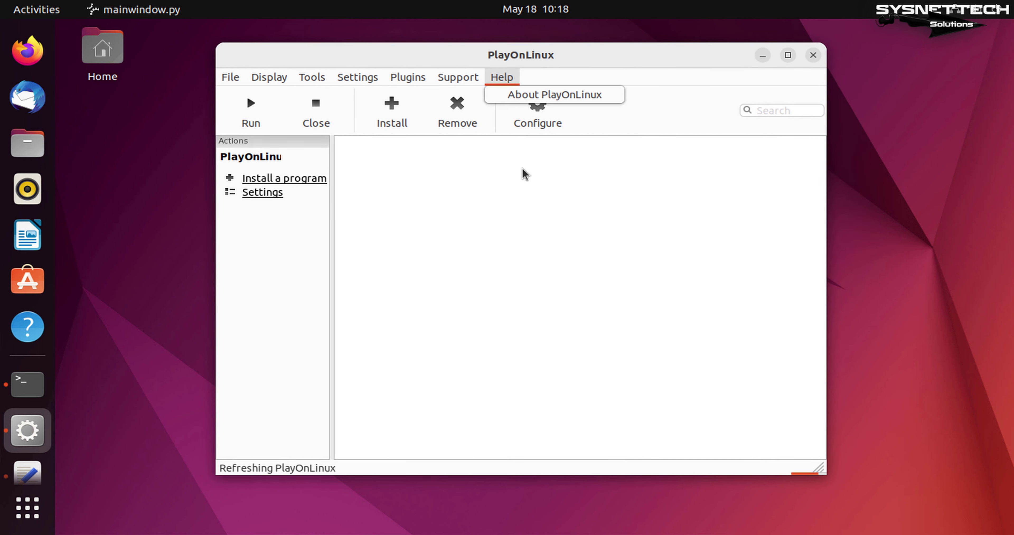
pyautogui.click(560, 97)
pyautogui.moveTo(317, 39); pyautogui.dragTo(630, 171)
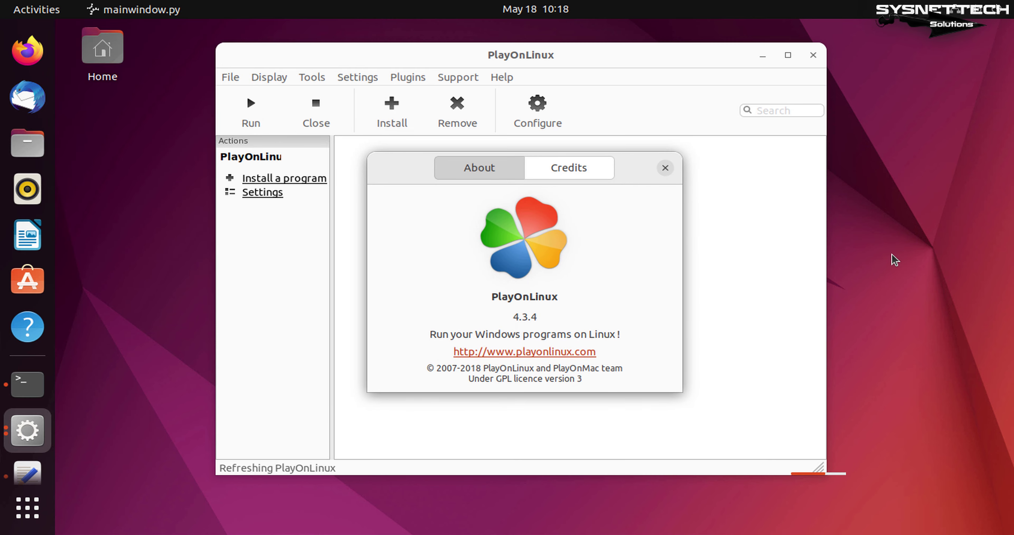
pyautogui.moveTo(711, 59); pyautogui.dragTo(712, 58)
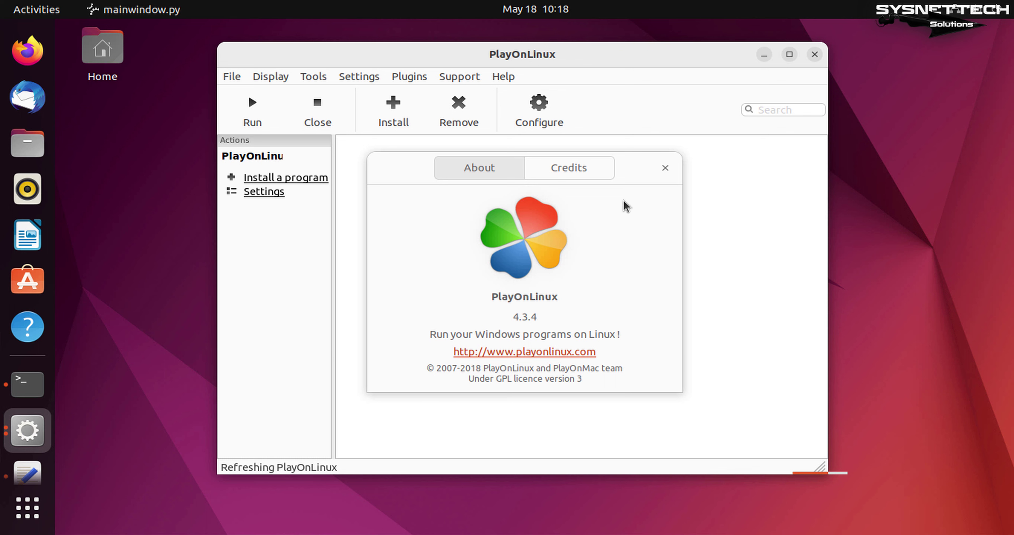
pyautogui.click(666, 168)
# Close all PlayOnLinux windows and the terminal window, keeping the text file minimized
pyautogui.click(815, 55)
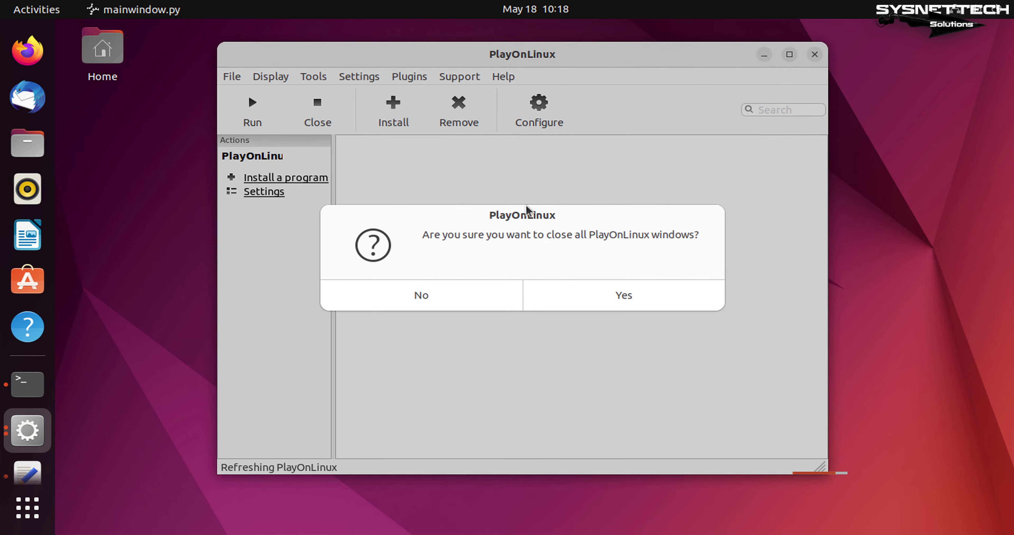
pyautogui.click(592, 307)
pyautogui.hotkey('alt', 'Tab')
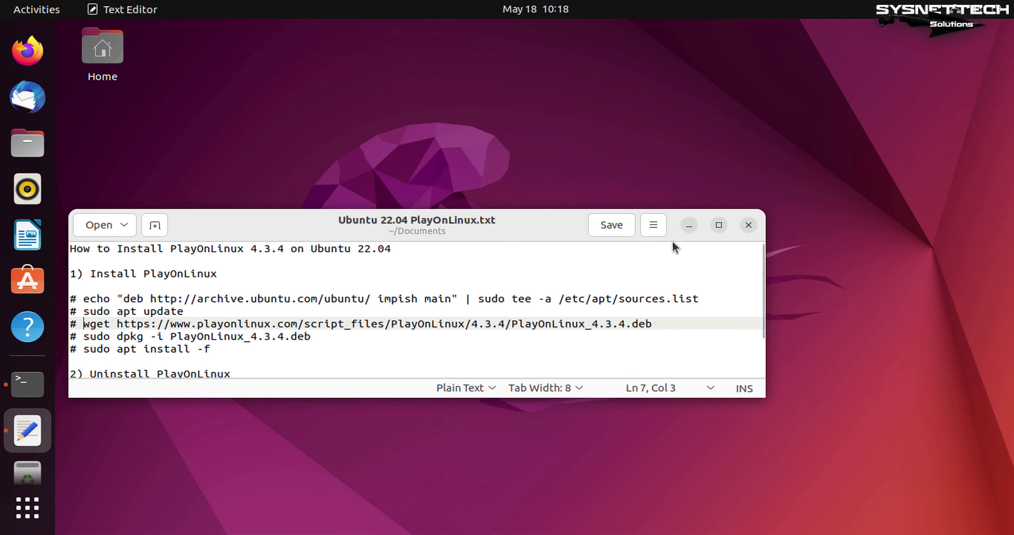
pyautogui.click(689, 225)
pyautogui.hotkey('alt', 'Tab')
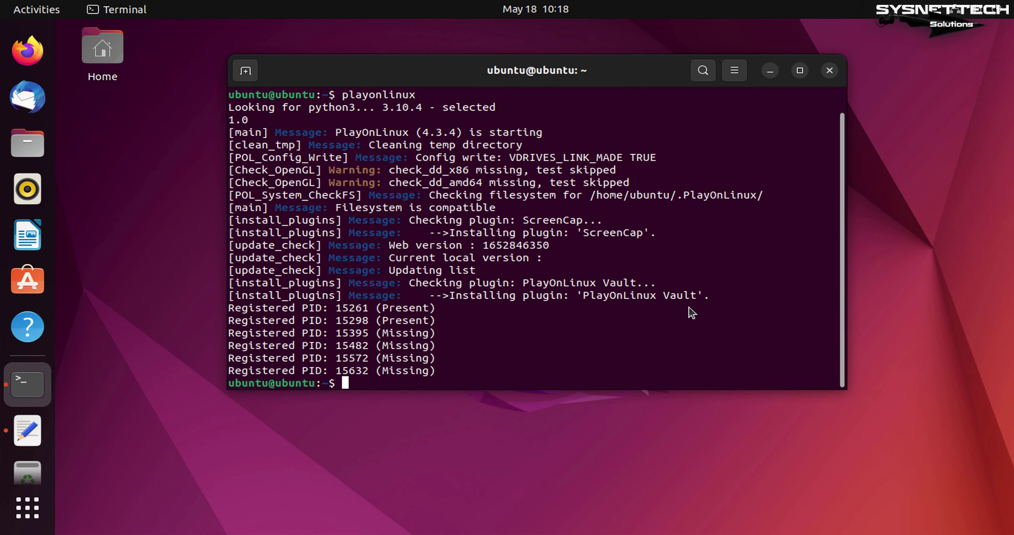
pyautogui.click(827, 71)
# Search the installed applications for "playonlinux", launch PlayOnLinux and center its window on the desktop
pyautogui.press('super')
pyautogui.write('pl')
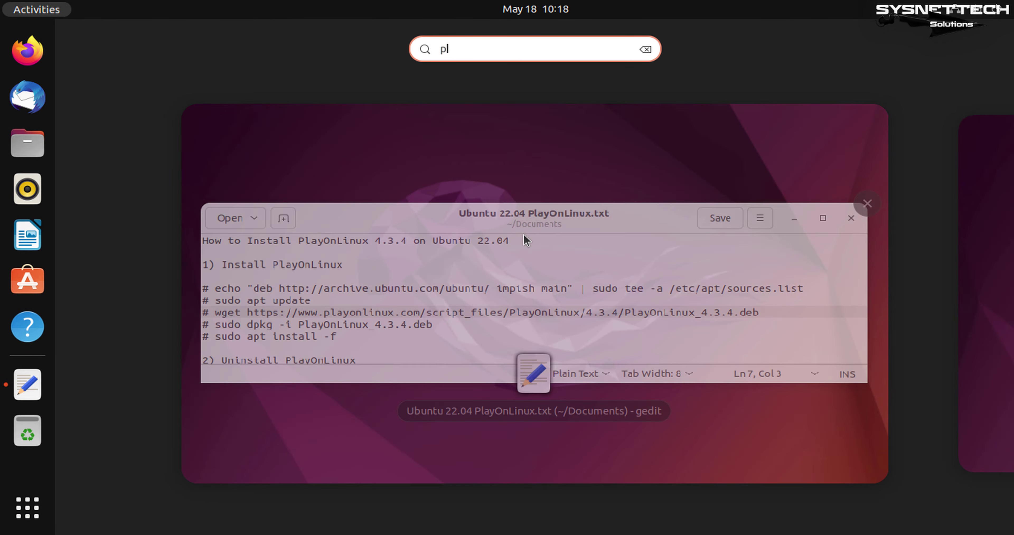
pyautogui.write('ayonn')
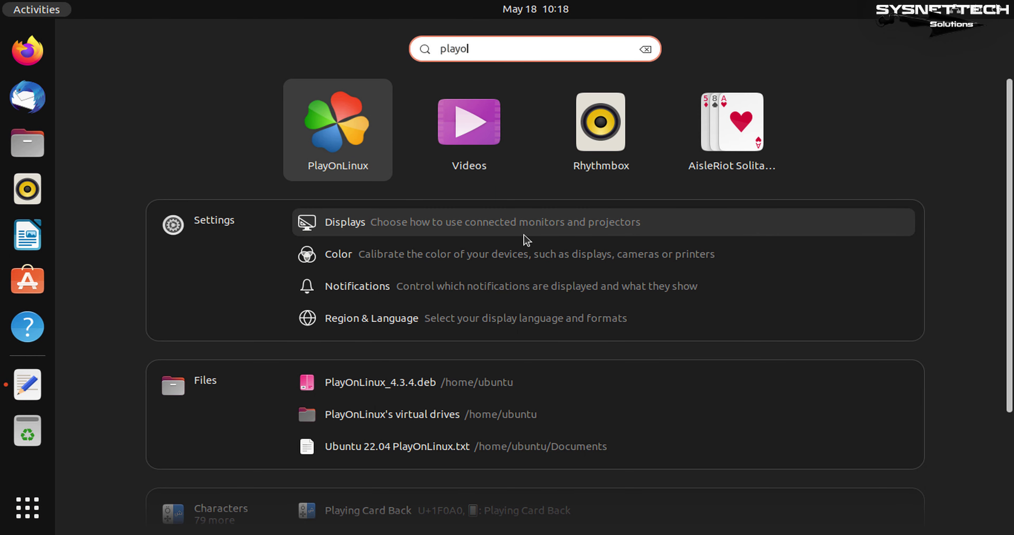
pyautogui.write('inux')
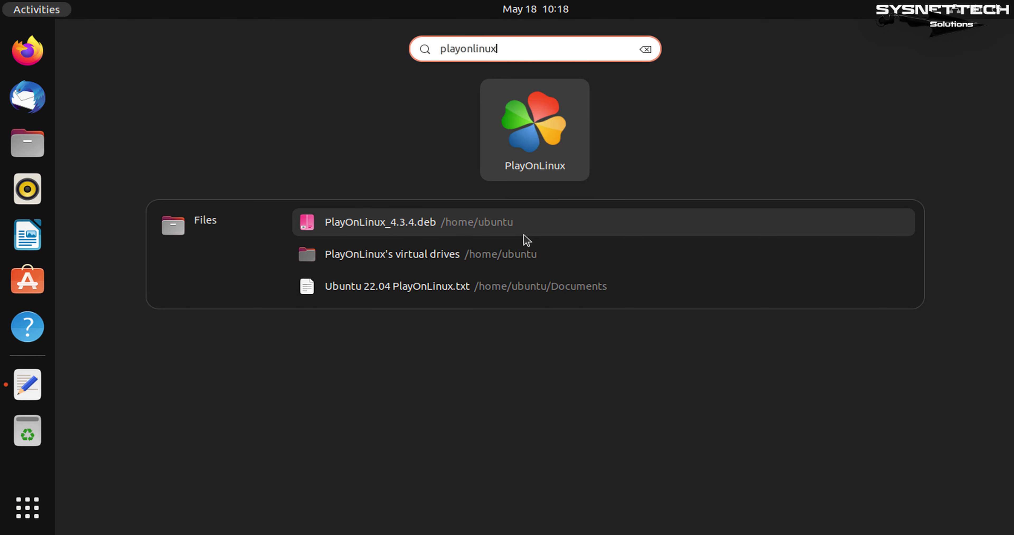
pyautogui.click(548, 178)
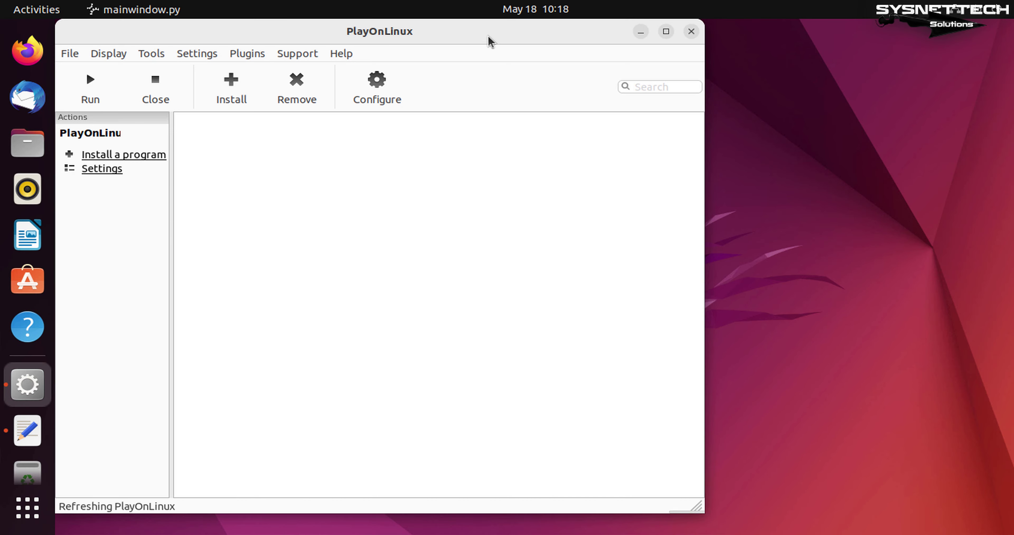
pyautogui.moveTo(489, 38); pyautogui.dragTo(639, 50)
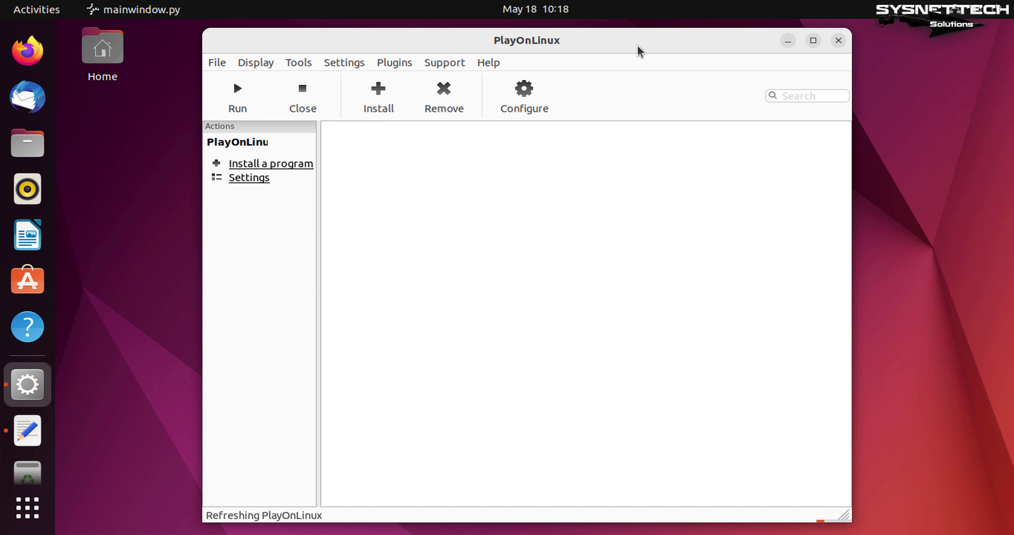
# Search PlayOnLinux's installable programs for "notepad" and start installing Notepad Plus Plus
pyautogui.click(266, 164)
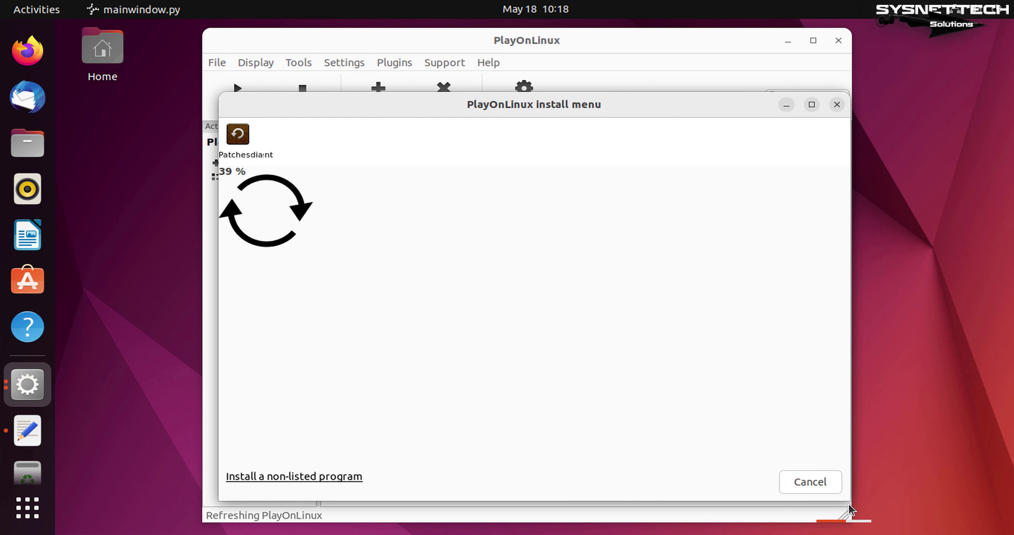
pyautogui.moveTo(849, 510); pyautogui.dragTo(663, 377)
pyautogui.moveTo(480, 106); pyautogui.dragTo(563, 141)
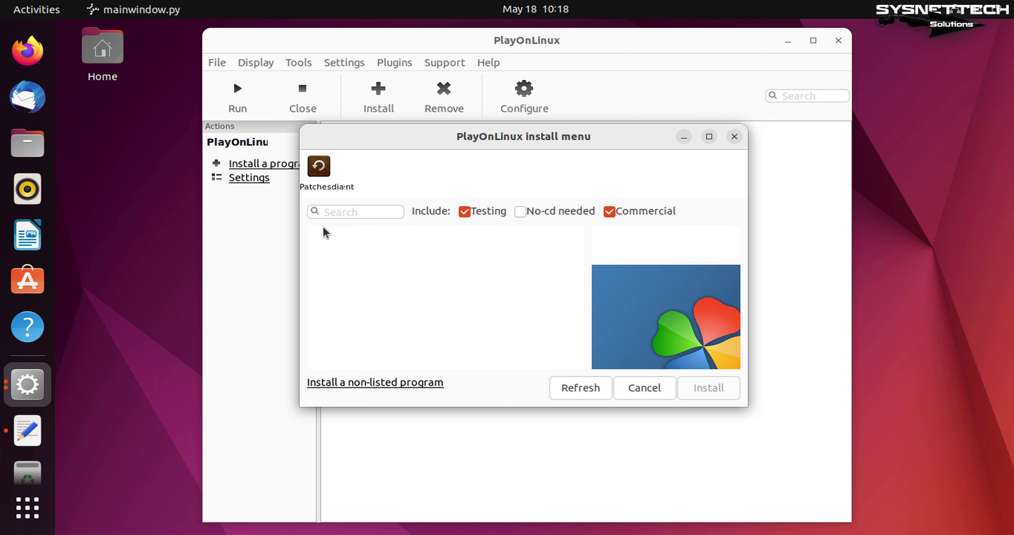
pyautogui.click(350, 214)
pyautogui.write('notepad')
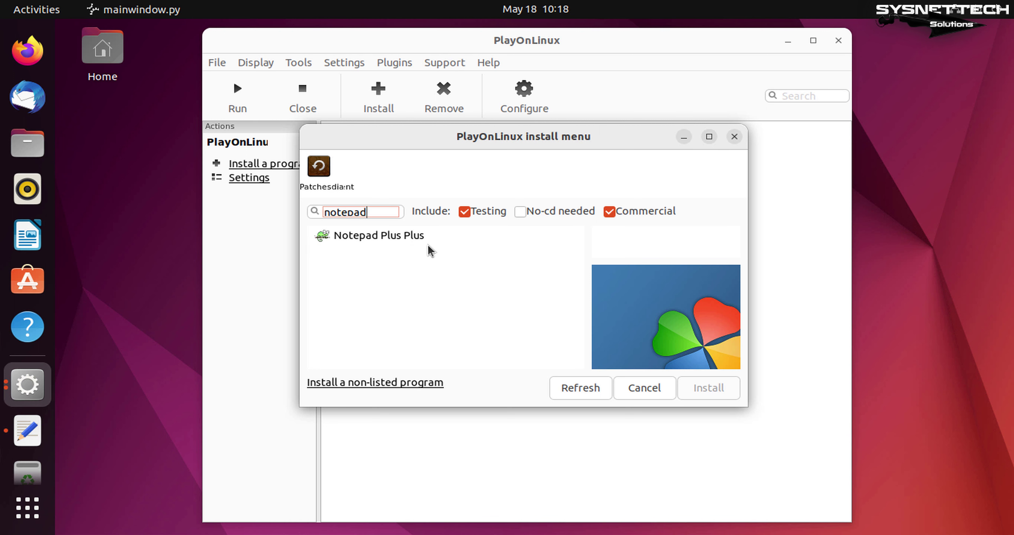
pyautogui.click(428, 237)
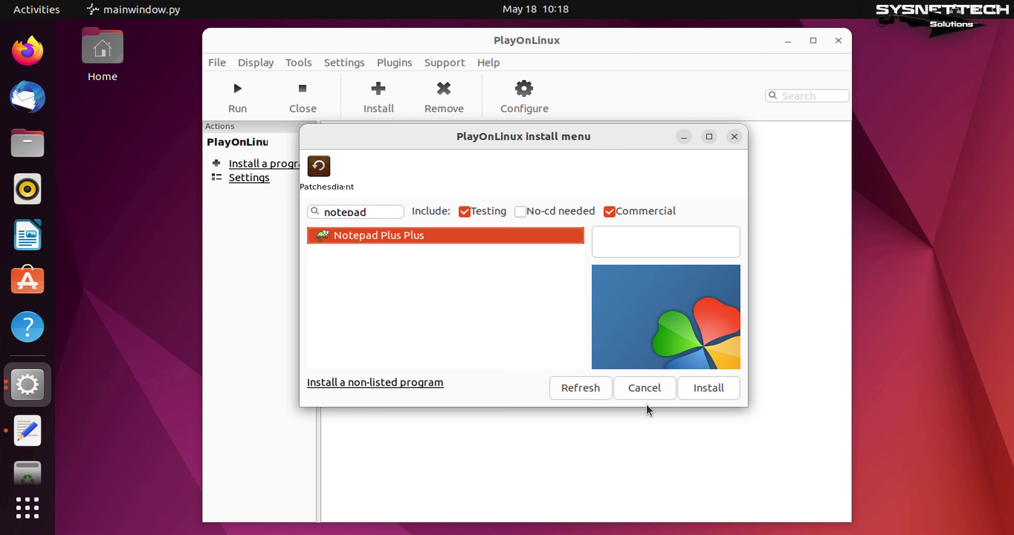
pyautogui.click(711, 392)
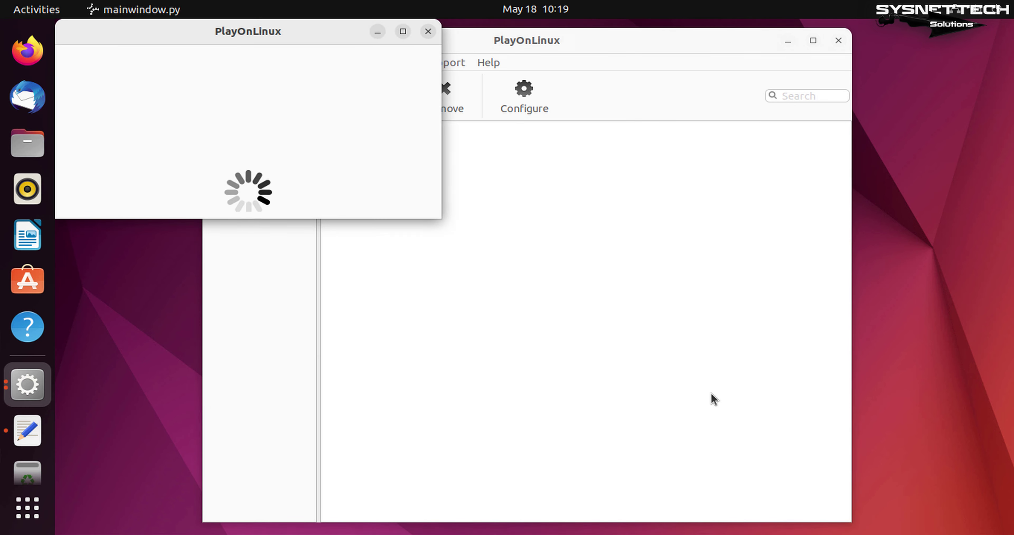
# Enable "Don't remind me anymore" on both "Please read this" pages of the PlayOnLinux wizard and continue past them
pyautogui.moveTo(274, 35); pyautogui.dragTo(575, 172)
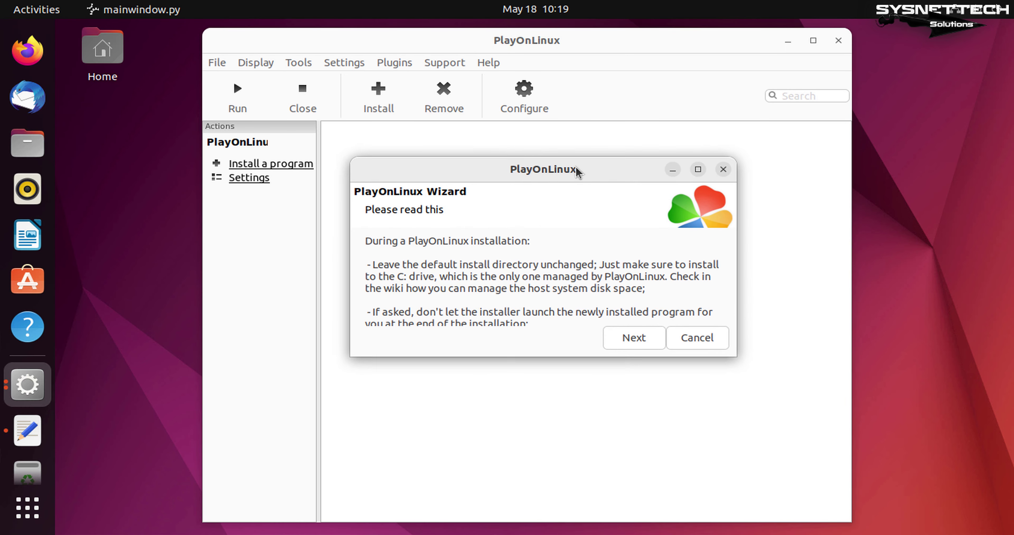
pyautogui.moveTo(740, 367); pyautogui.dragTo(777, 468)
pyautogui.moveTo(608, 172); pyautogui.dragTo(599, 164)
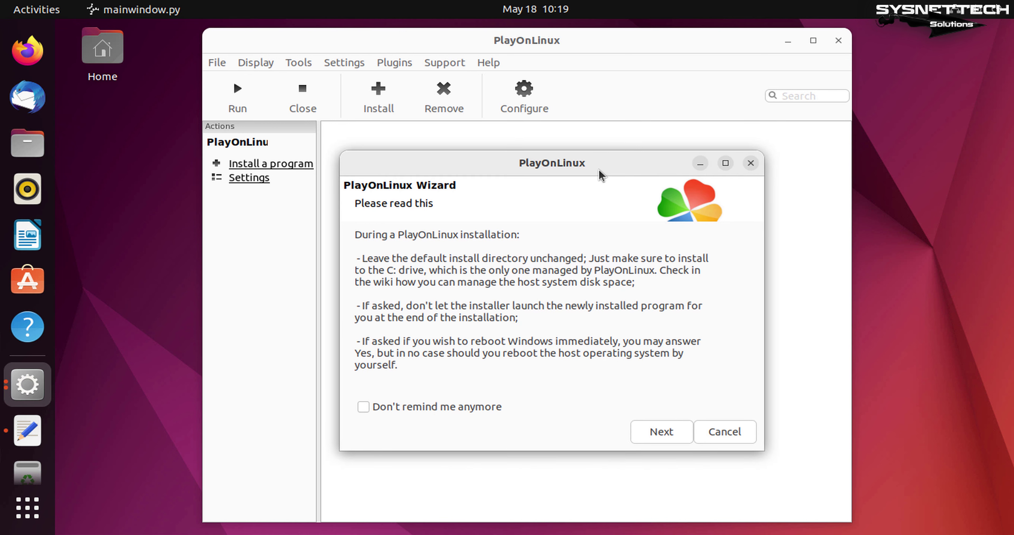
pyautogui.click(363, 407)
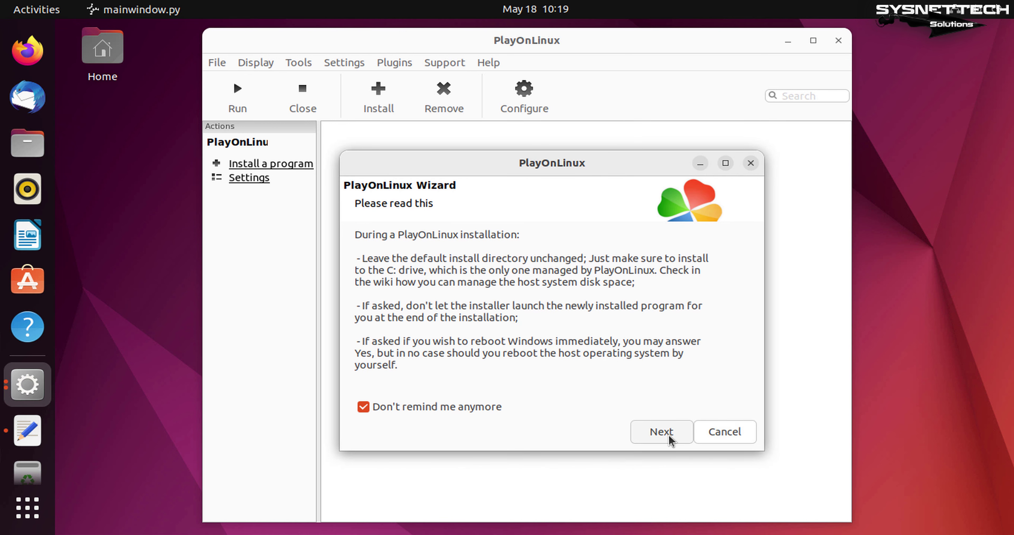
pyautogui.click(670, 440)
pyautogui.click(364, 408)
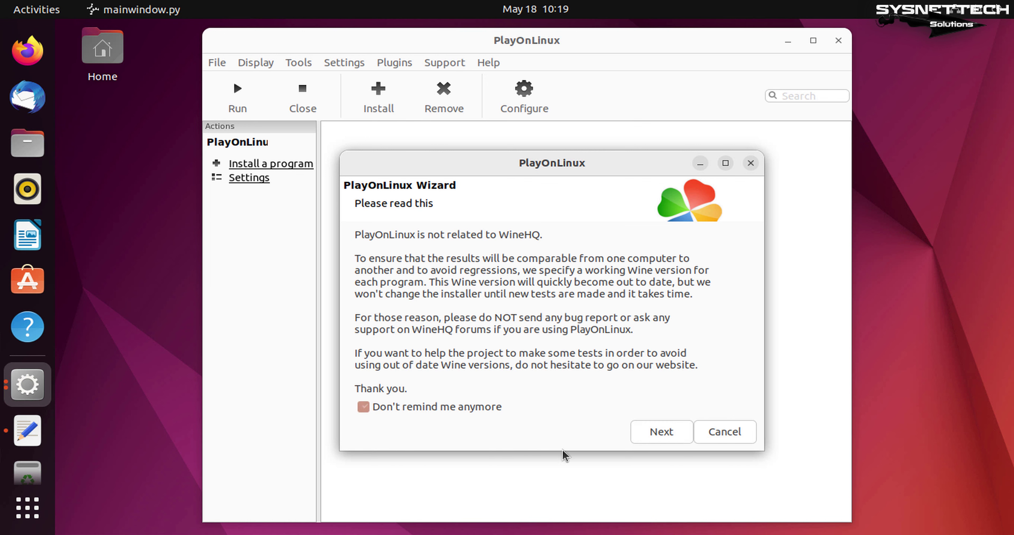
pyautogui.click(666, 437)
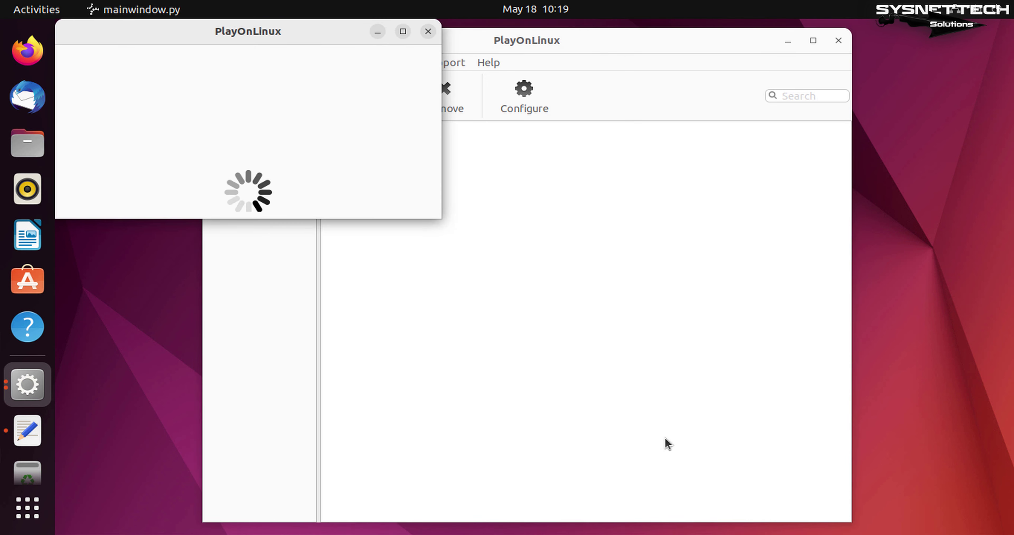
# Proceed with the Notepad Plus Plus installation wizard and install the Wine Mono and Wine Gecko packages
pyautogui.moveTo(310, 39); pyautogui.dragTo(579, 176)
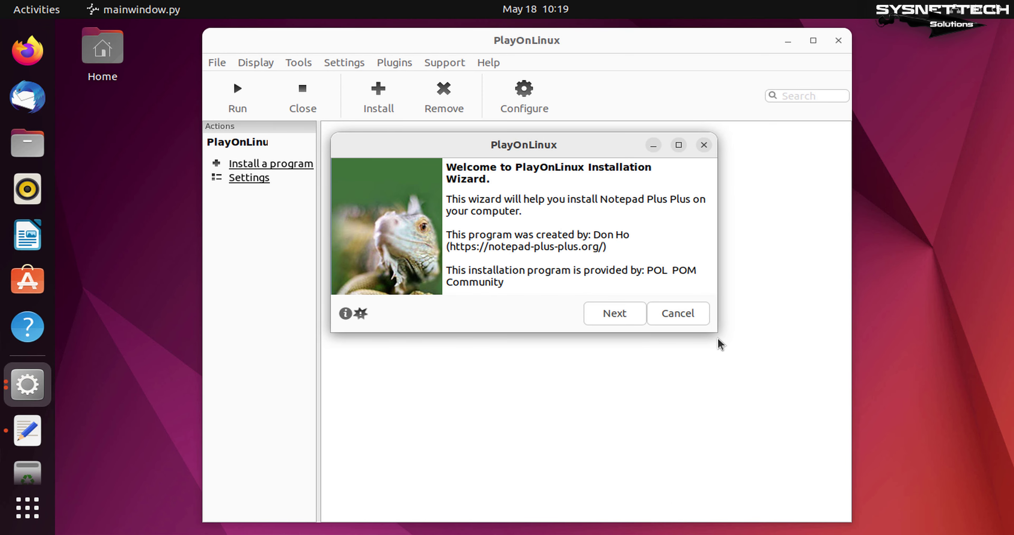
pyautogui.moveTo(718, 333); pyautogui.dragTo(771, 438)
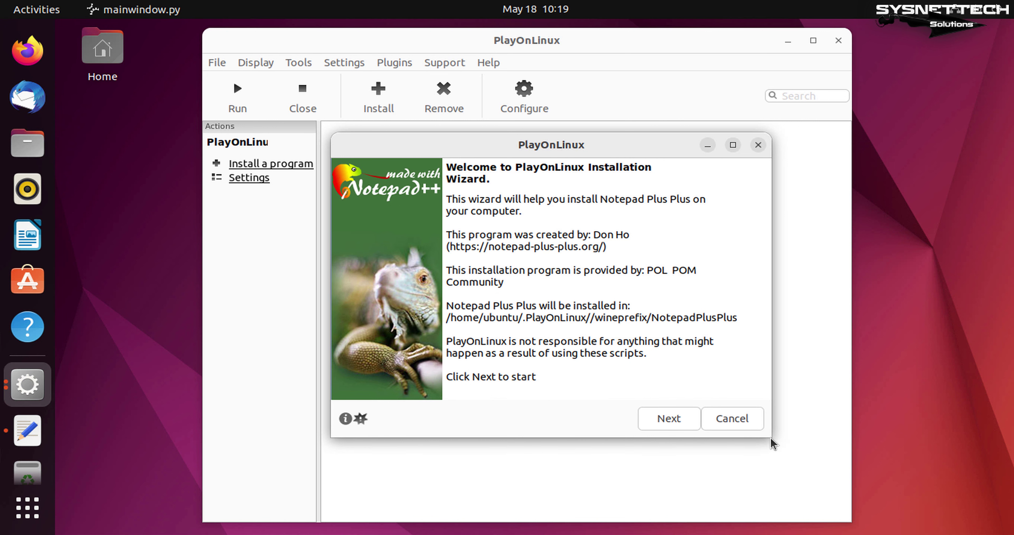
pyautogui.click(677, 423)
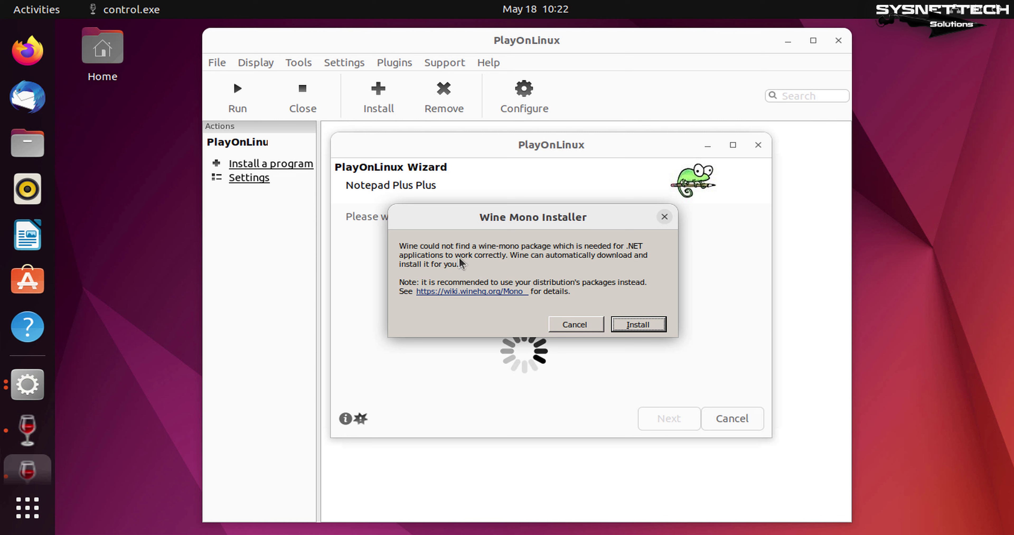
pyautogui.click(639, 325)
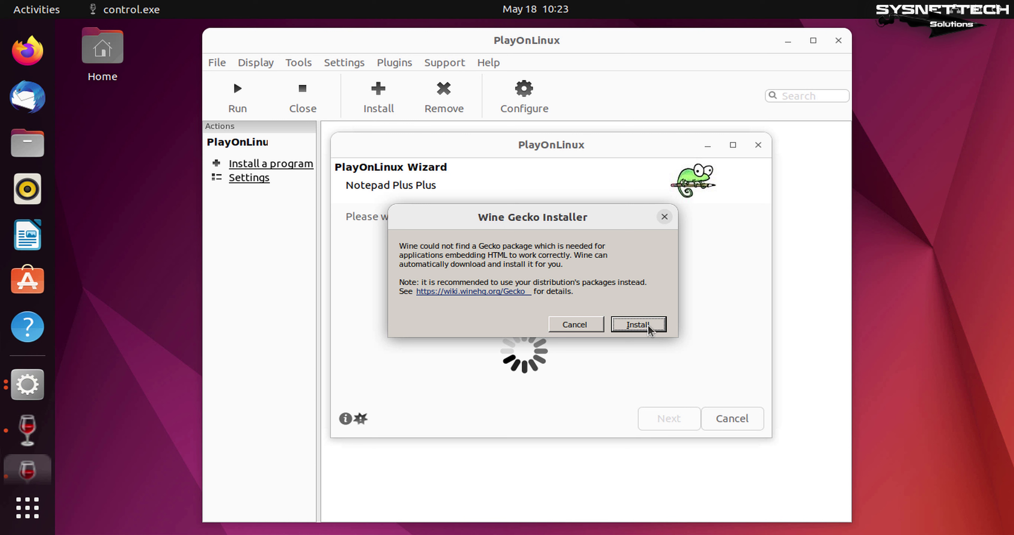
pyautogui.click(638, 324)
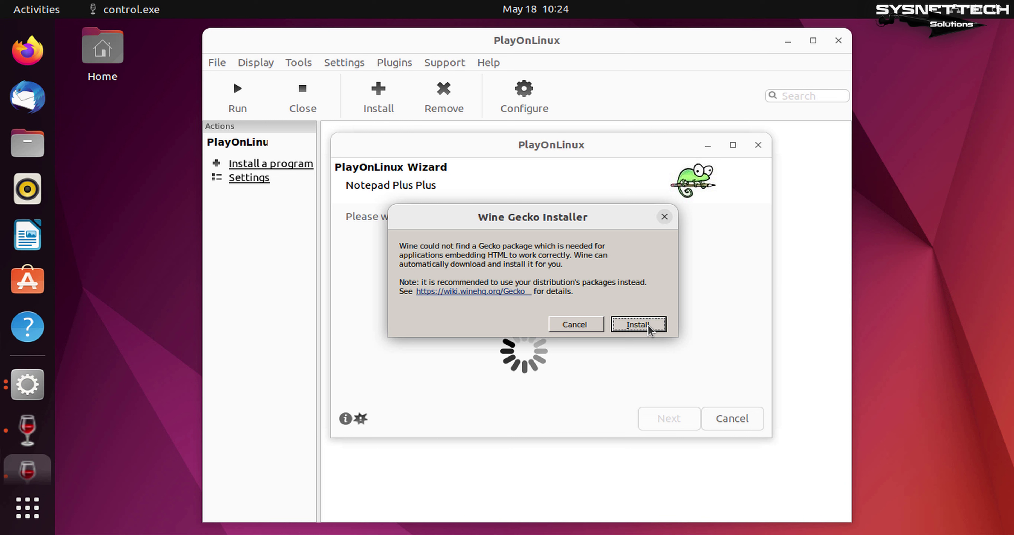
# Install the Wine Gecko package and the Microsoft fonts, agreeing to the fonts' licence
pyautogui.click(648, 328)
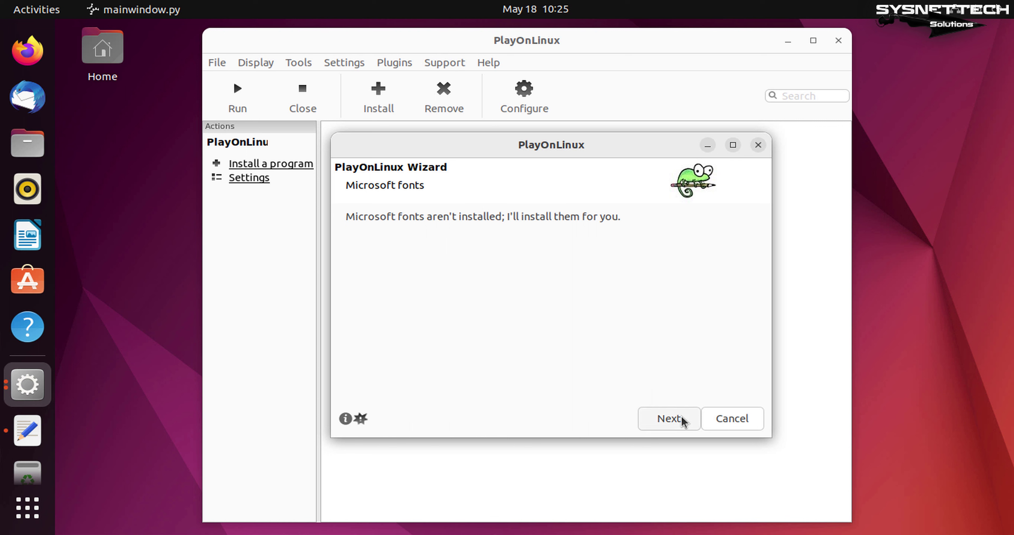
pyautogui.click(669, 418)
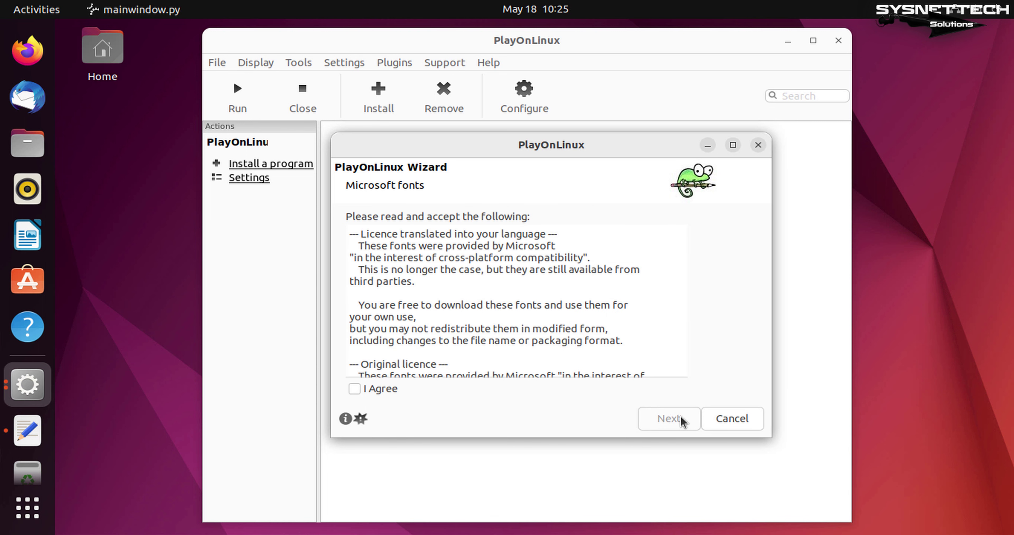
pyautogui.click(355, 389)
pyautogui.click(669, 419)
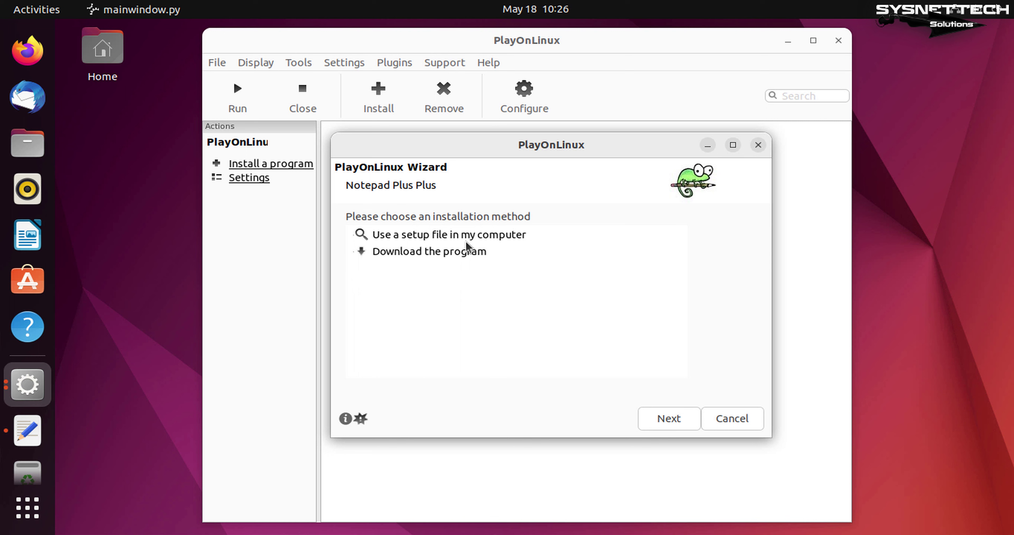
# Choose to download Notepad Plus Plus as the installation method and confirm English as the installer language
pyautogui.click(441, 252)
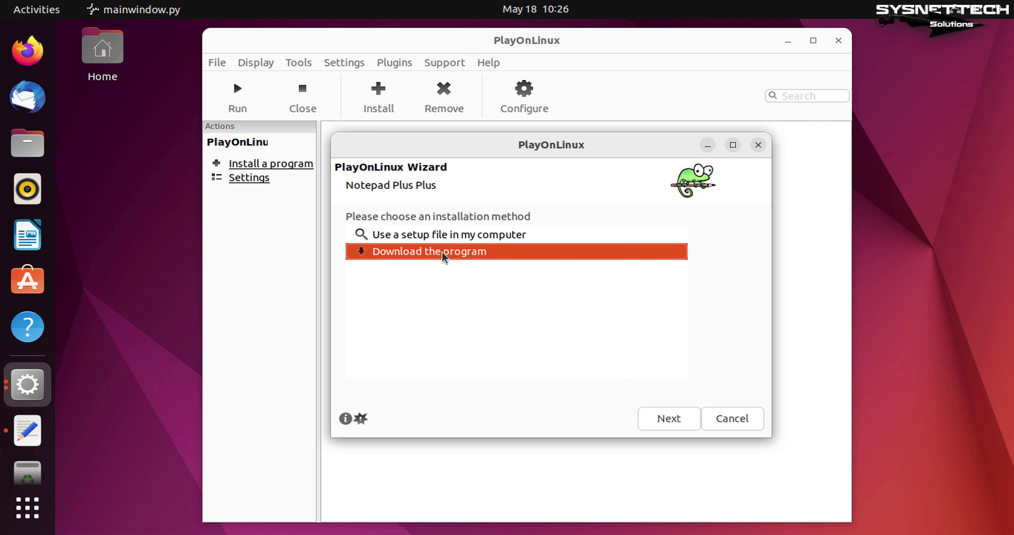
pyautogui.click(674, 421)
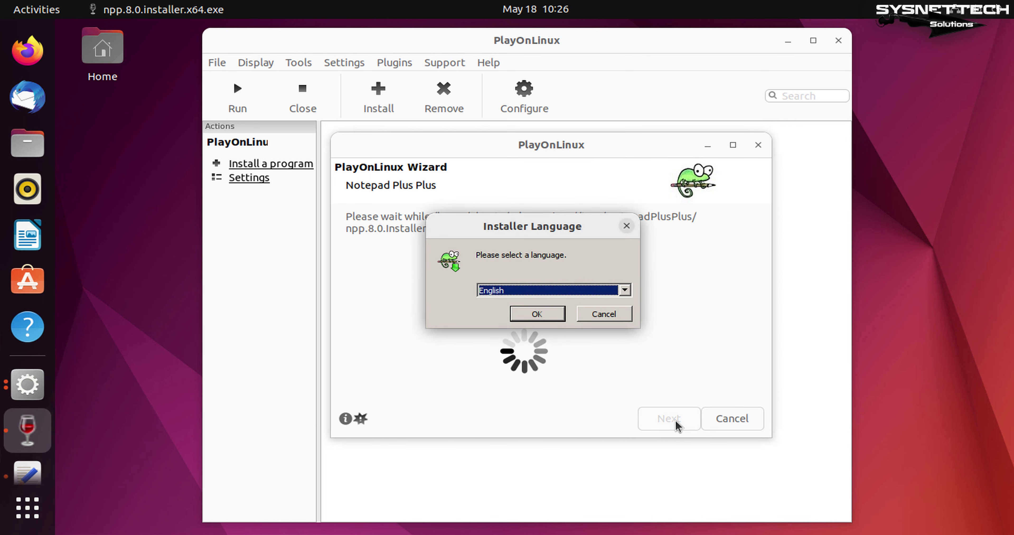
pyautogui.click(555, 315)
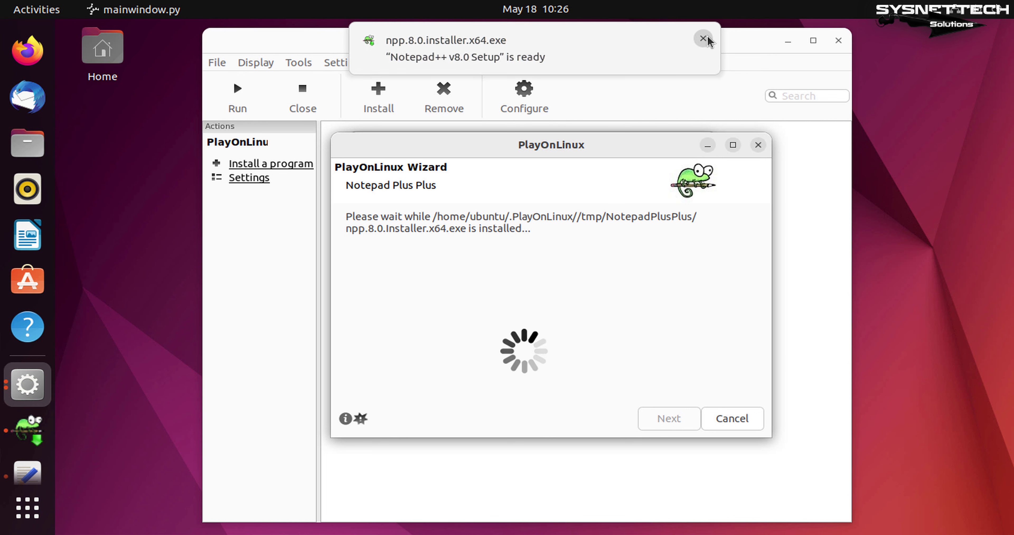
# Bring up the Notepad++ v8.0 setup window, accept the license agreement and keep the default Custom components
pyautogui.click(703, 38)
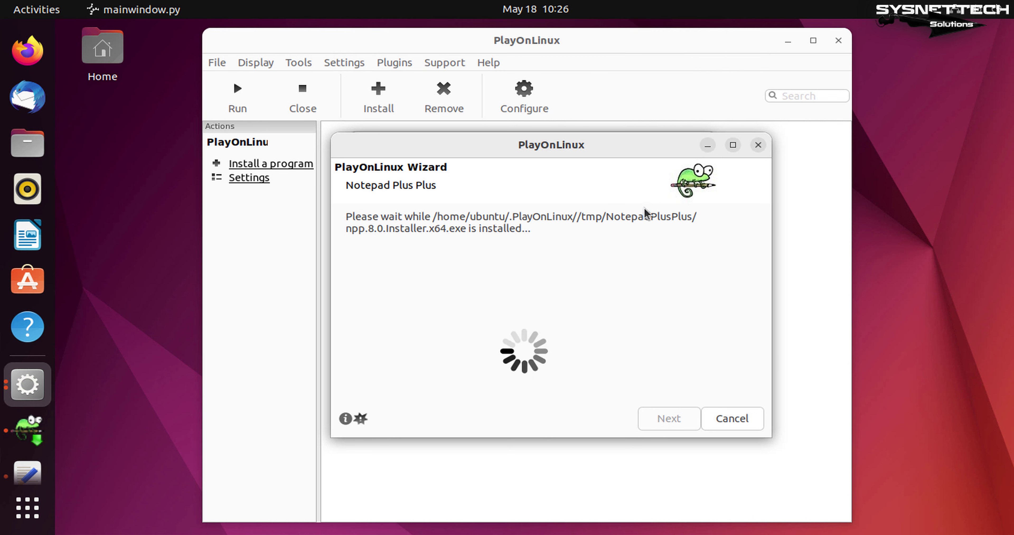
pyautogui.click(27, 429)
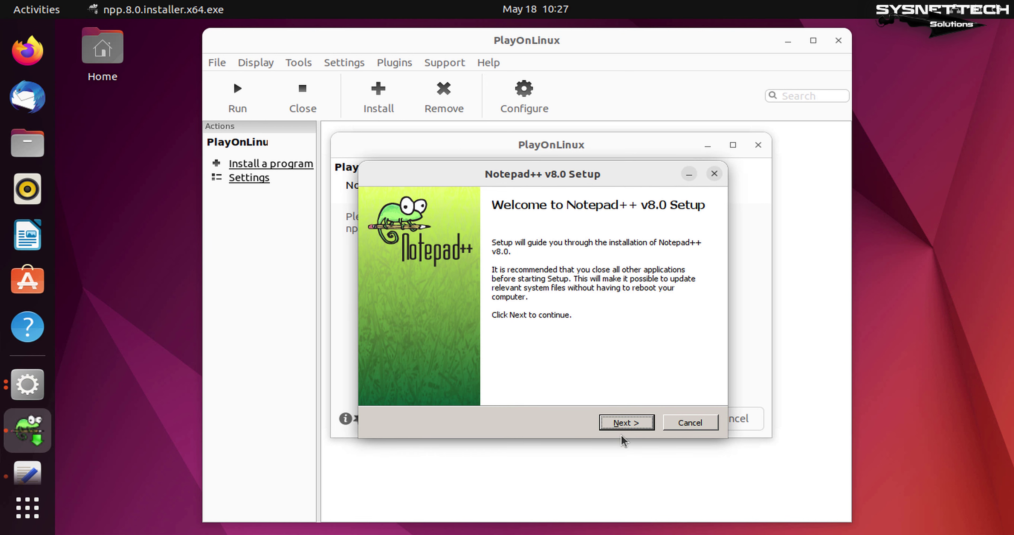
pyautogui.click(640, 424)
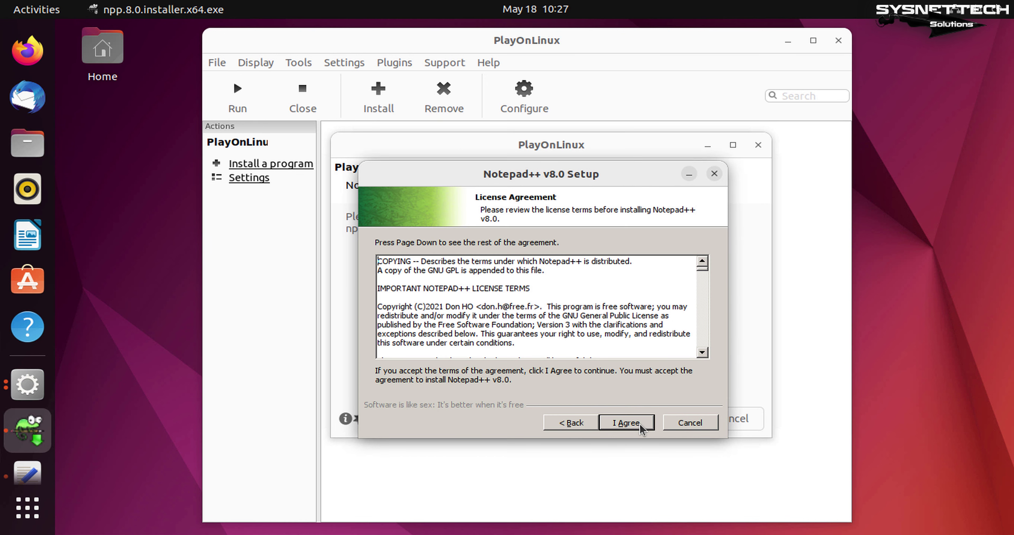
pyautogui.click(639, 424)
pyautogui.click(640, 424)
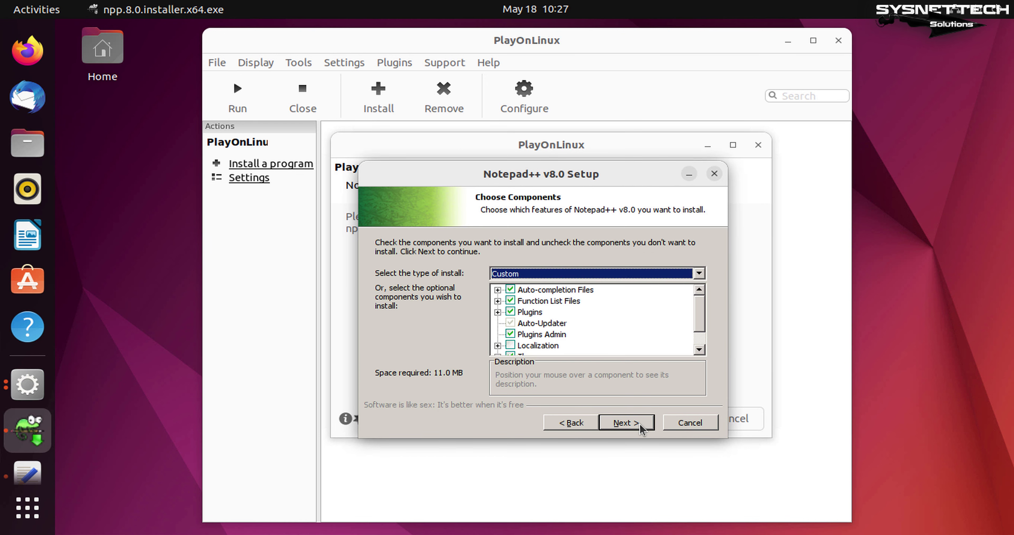
pyautogui.click(641, 426)
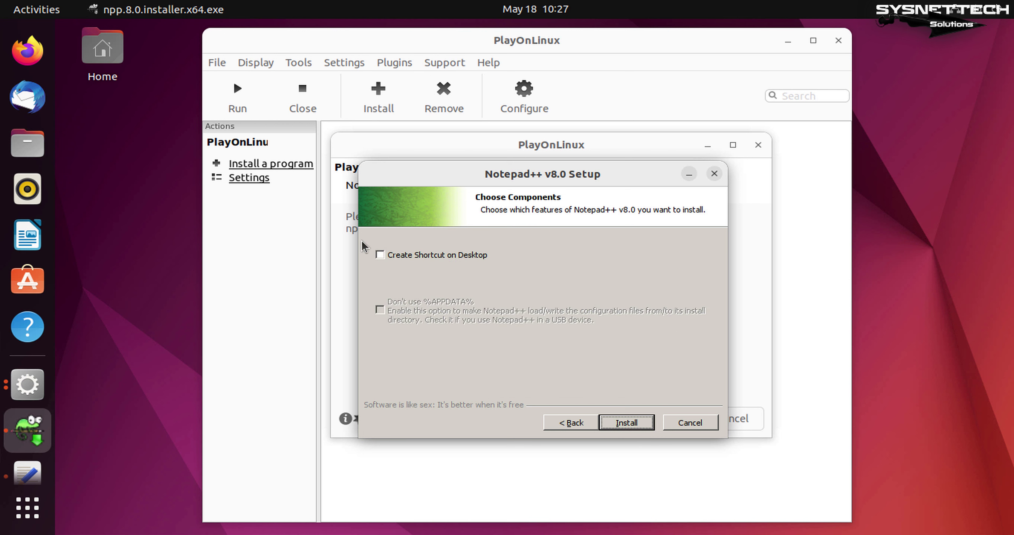
# Enable "Create Shortcut on Desktop", install Notepad++ v8.0 and finish the setup with "Run Notepad++ v8.0" enabled
pyautogui.click(380, 256)
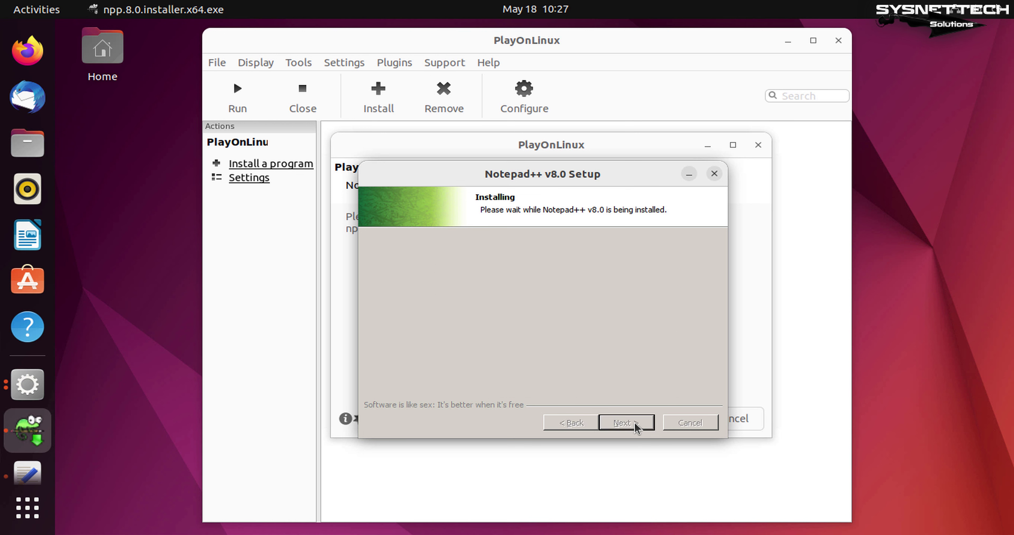
pyautogui.click(634, 424)
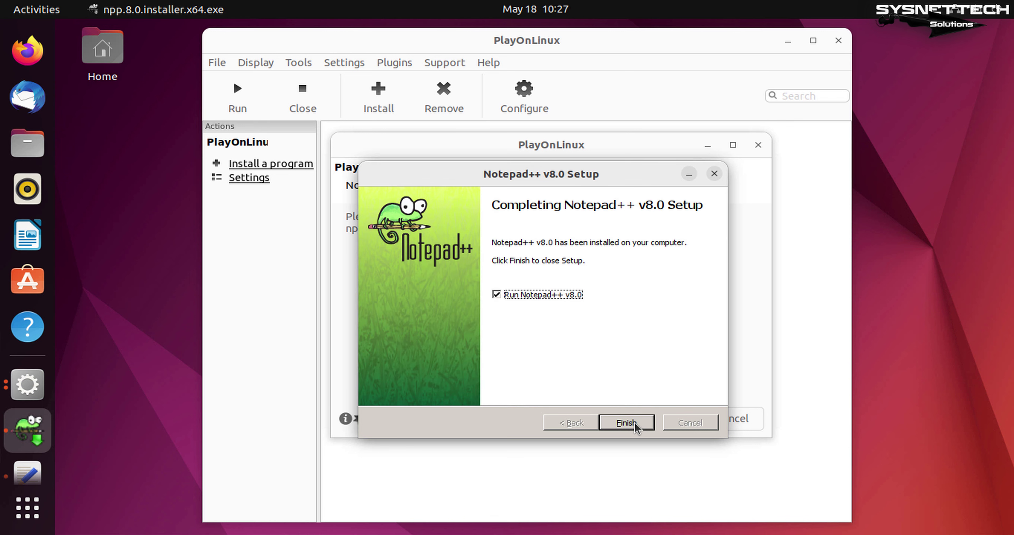
pyautogui.click(635, 425)
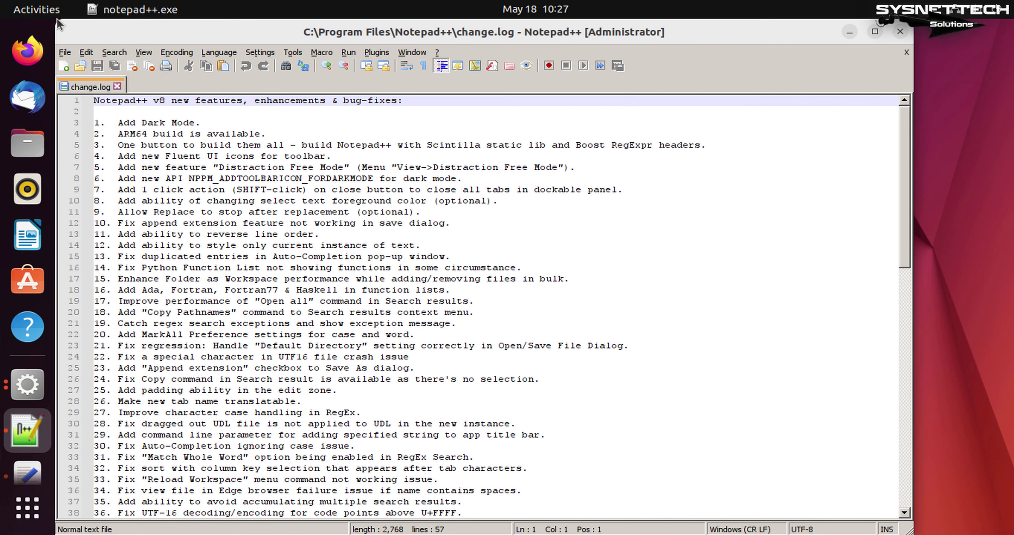
# Close the change.log document, check Notepad++'s About information and exit Notepad++
pyautogui.moveTo(219, 34); pyautogui.dragTo(489, 100)
pyautogui.hotkey('ctrl', 'w')
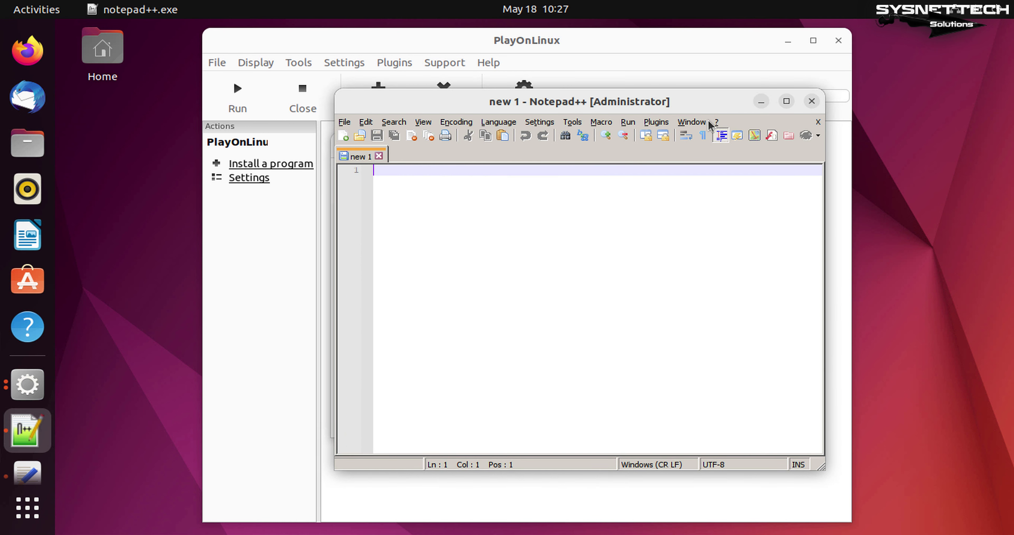
pyautogui.click(717, 122)
pyautogui.click(753, 255)
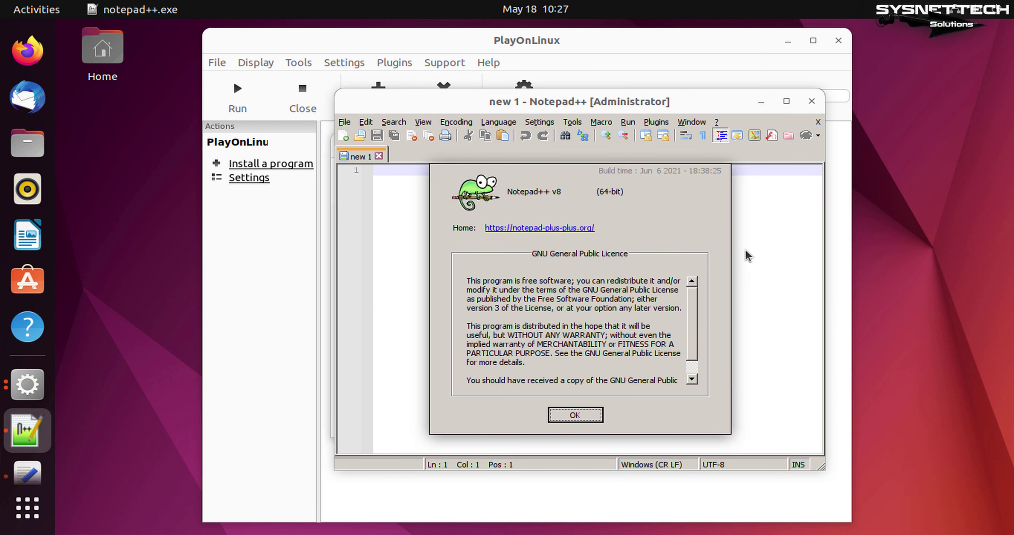
pyautogui.click(598, 417)
pyautogui.click(811, 101)
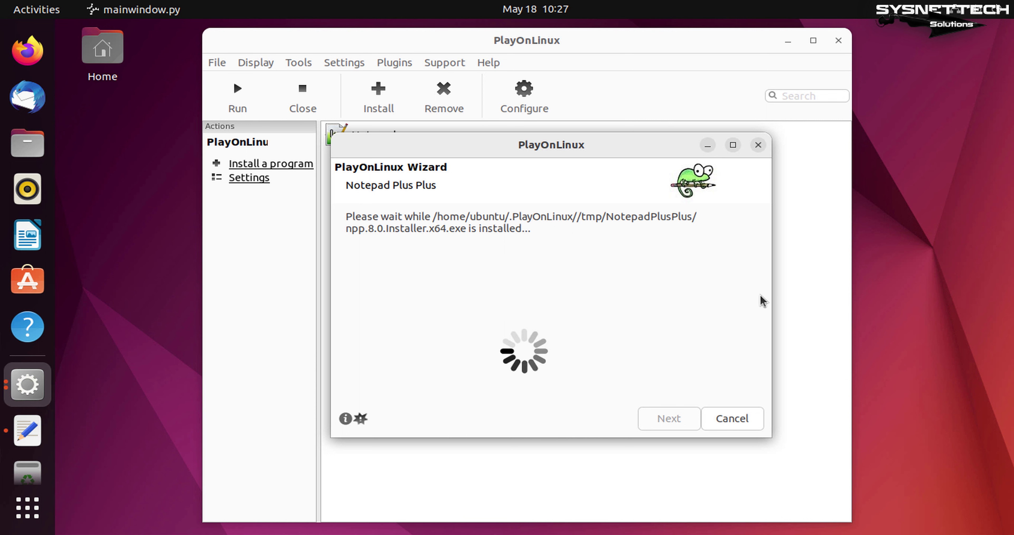
# Test Notepad++ by launching it from PlayOnLinux's program list, and close both programs
pyautogui.click(932, 441)
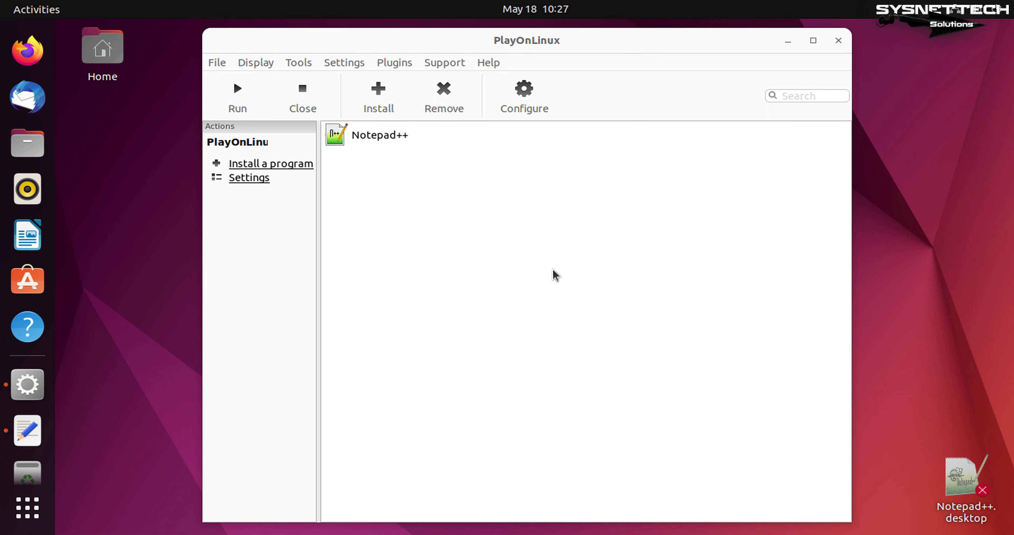
pyautogui.click(525, 247)
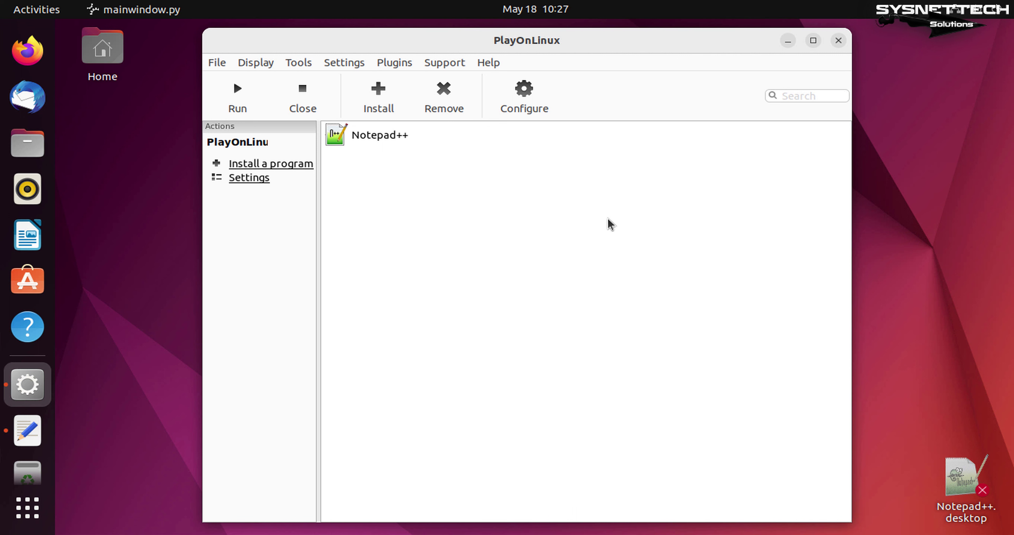
pyautogui.click(381, 136)
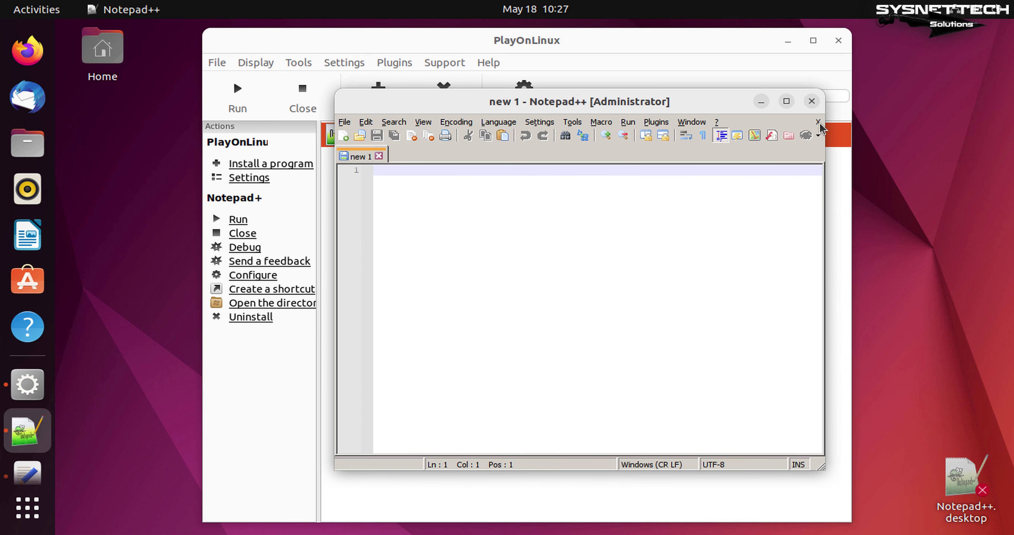
pyautogui.click(811, 102)
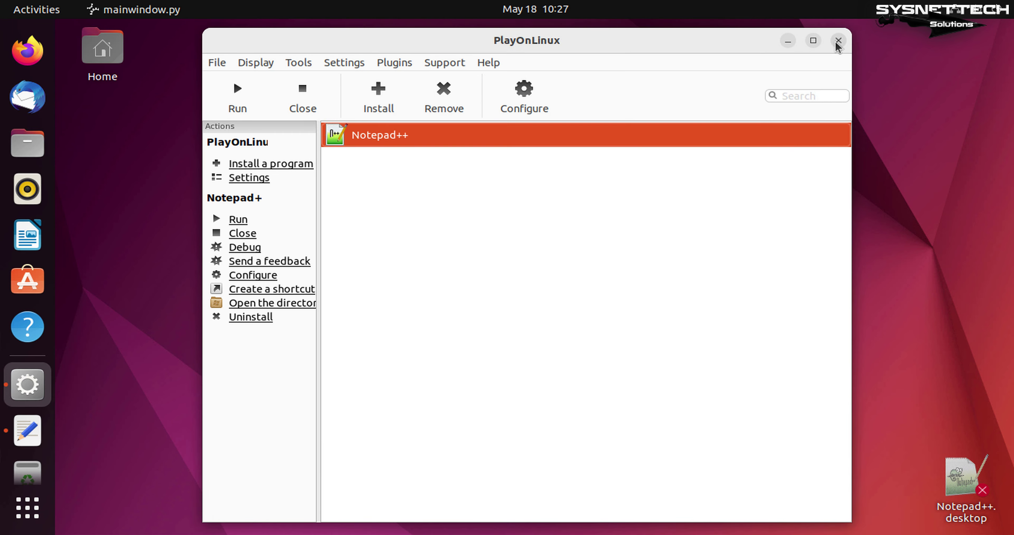
pyautogui.click(838, 41)
pyautogui.click(643, 314)
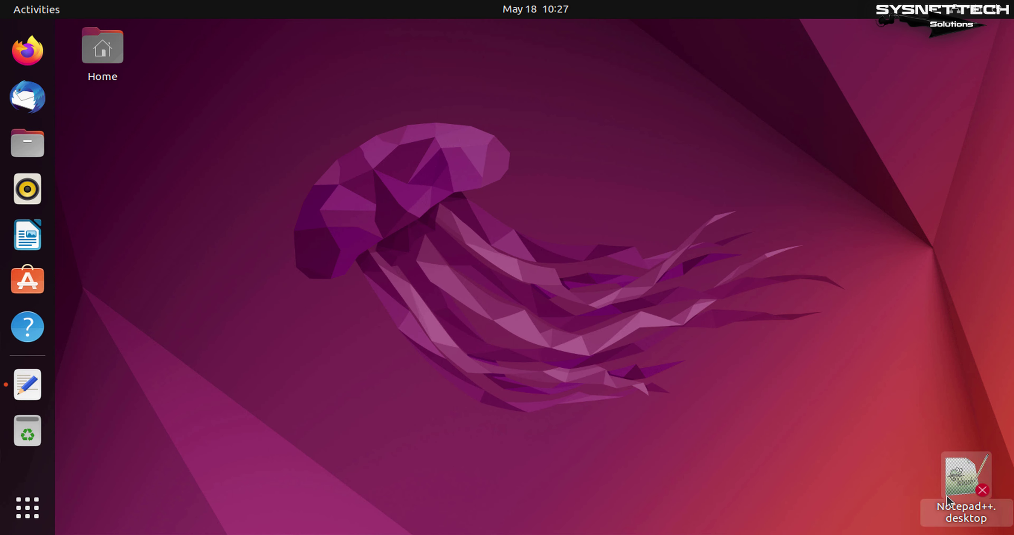
# Move the Notepad++.desktop shortcut beneath the Home icon and allow it to be launched
pyautogui.moveTo(966, 479); pyautogui.dragTo(113, 139)
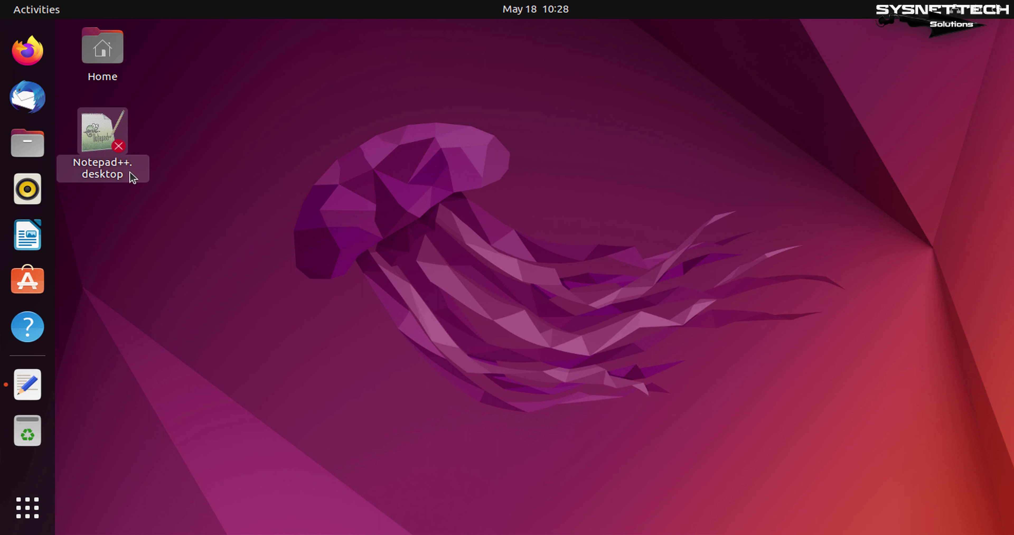
pyautogui.rightClick(136, 179)
pyautogui.click(243, 334)
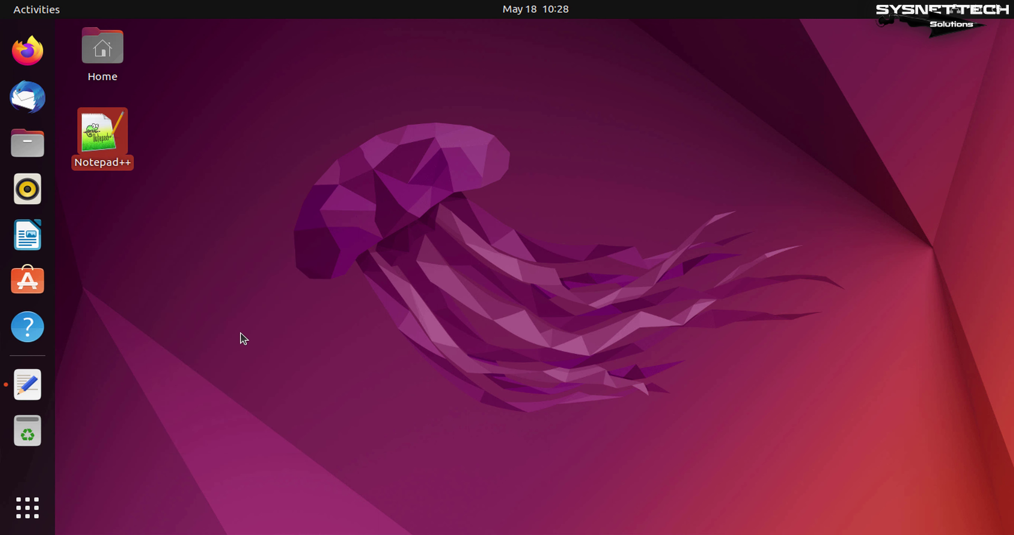
# Test the Notepad++ desktop shortcut by opening the program from it, and close the program
pyautogui.click(104, 159)
pyautogui.doubleClick(100, 159)
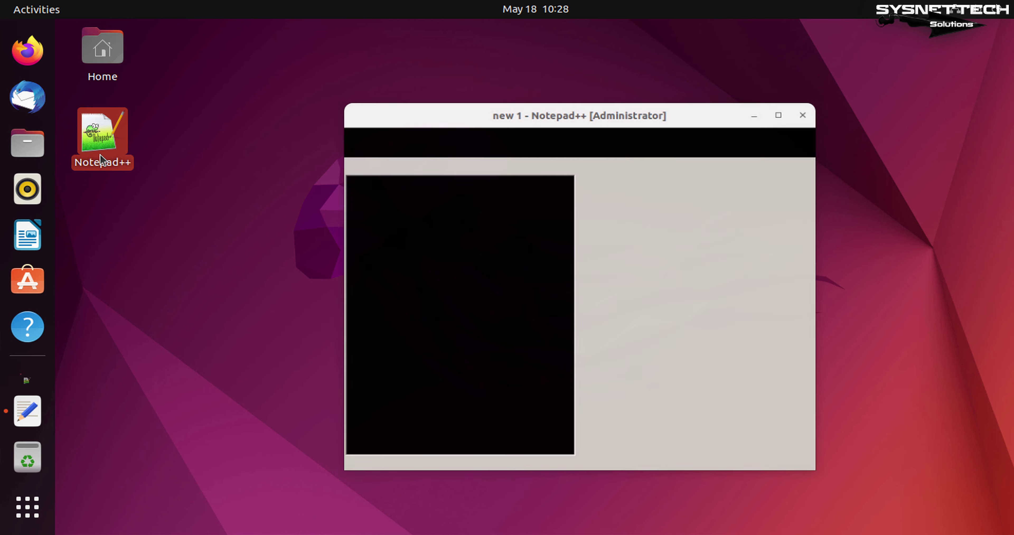
pyautogui.moveTo(565, 77); pyautogui.dragTo(541, 63)
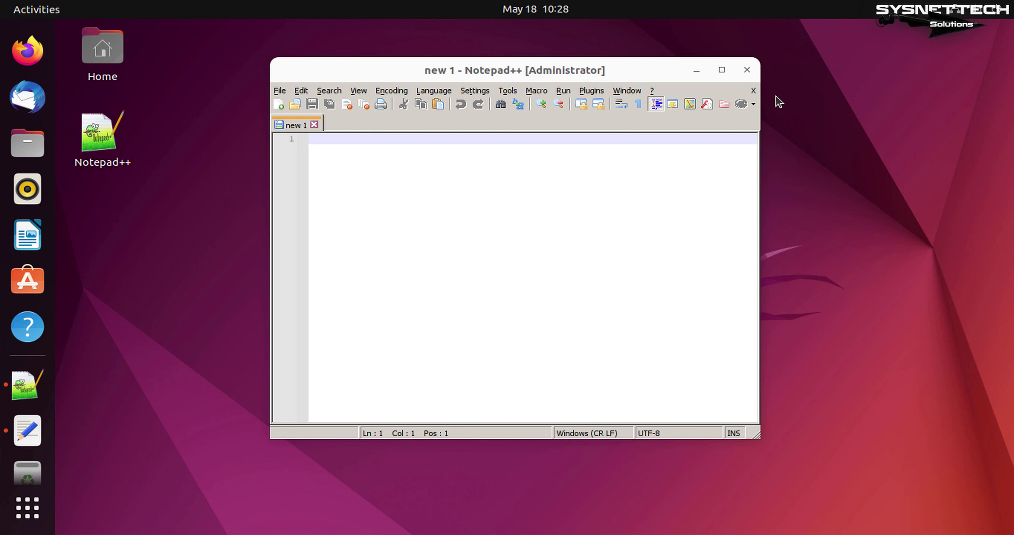
pyautogui.click(747, 70)
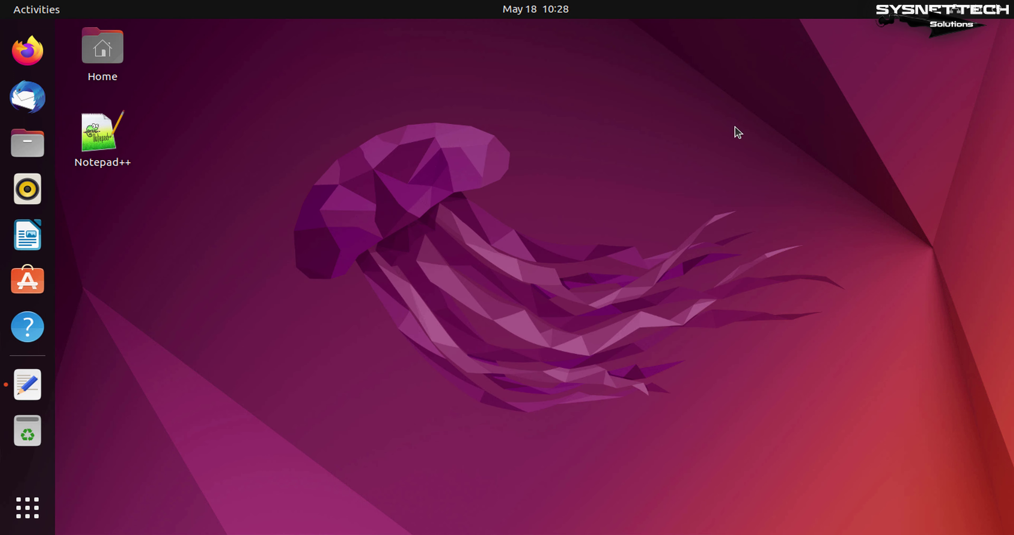
# Search the installed applications for PlayOnLinux, launch it and move its window toward the middle of the desktop
pyautogui.press('super')
pyautogui.write('playl')
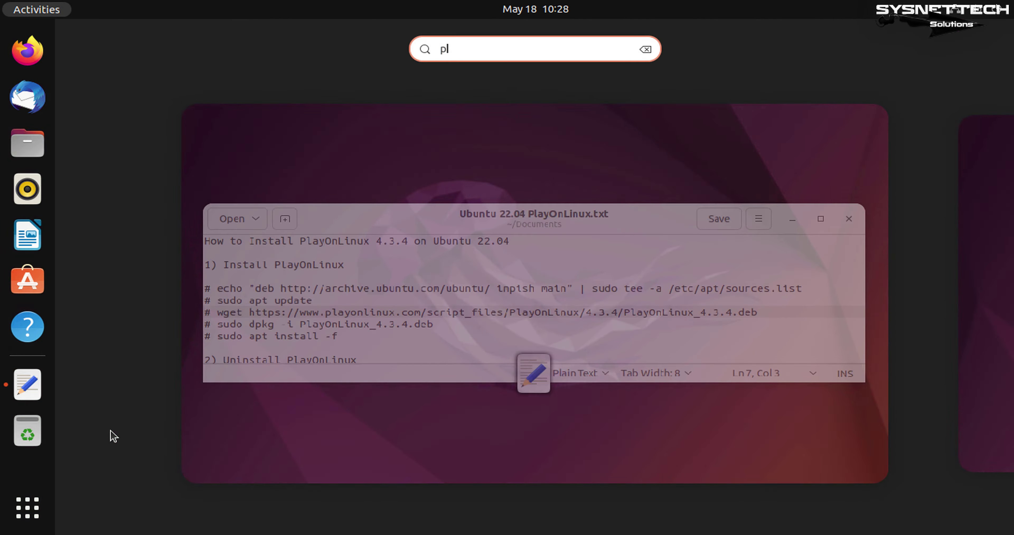
pyautogui.click(291, 156)
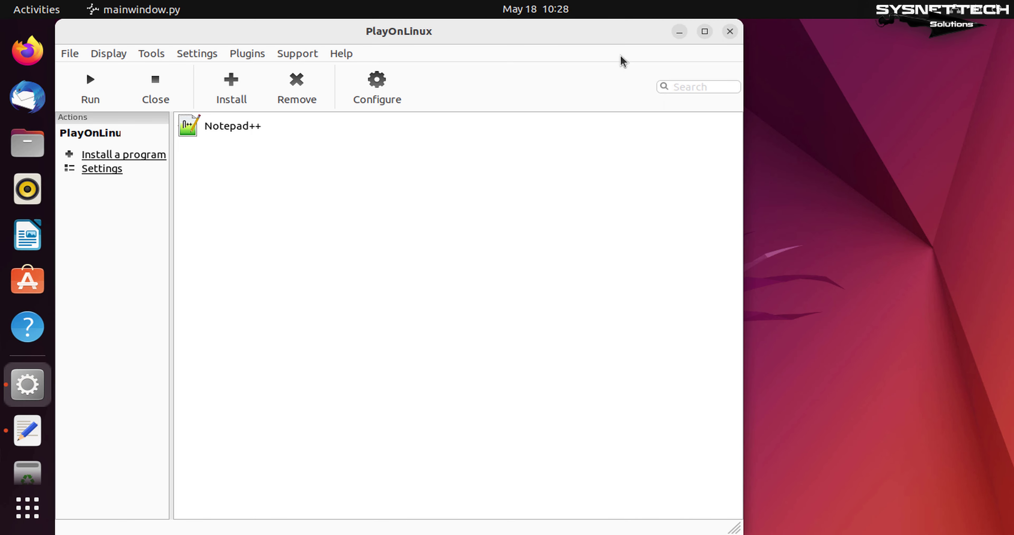
pyautogui.moveTo(563, 33); pyautogui.dragTo(730, 33)
# Check the version in the About PlayOnLinux window, and close PlayOnLinux with all its windows
pyautogui.click(512, 54)
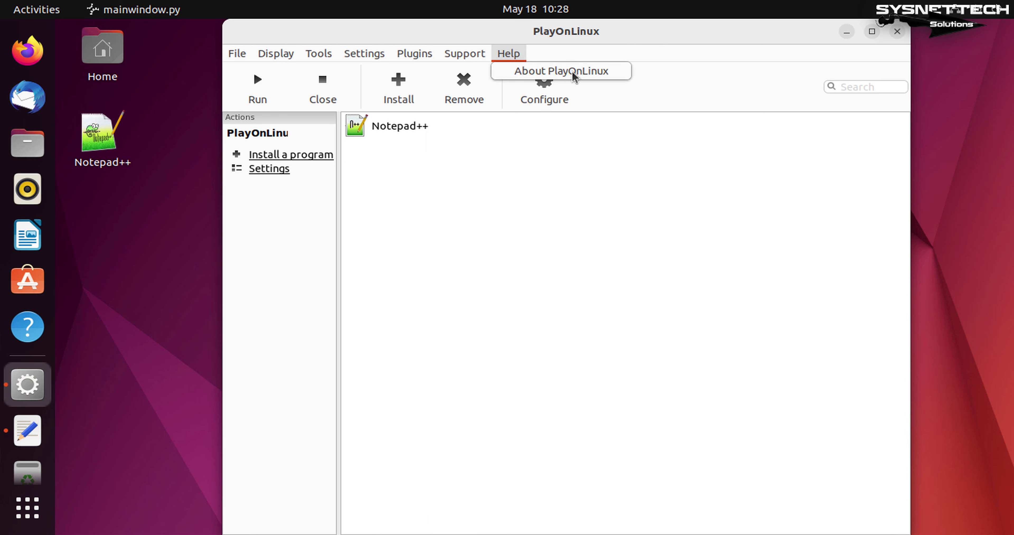
pyautogui.click(571, 70)
pyautogui.moveTo(296, 34); pyautogui.dragTo(651, 200)
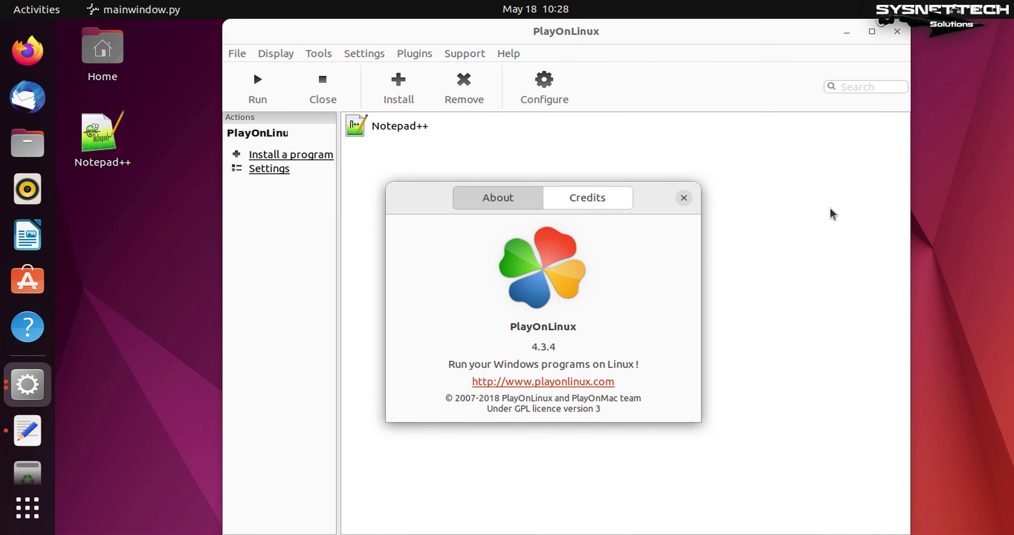
pyautogui.moveTo(655, 208); pyautogui.dragTo(660, 192)
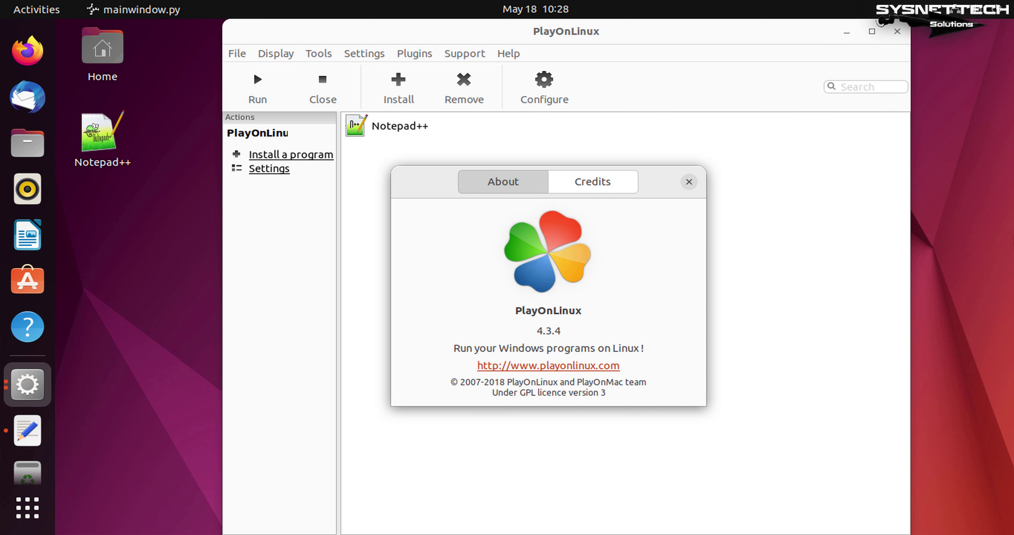
pyautogui.click(689, 185)
pyautogui.click(897, 32)
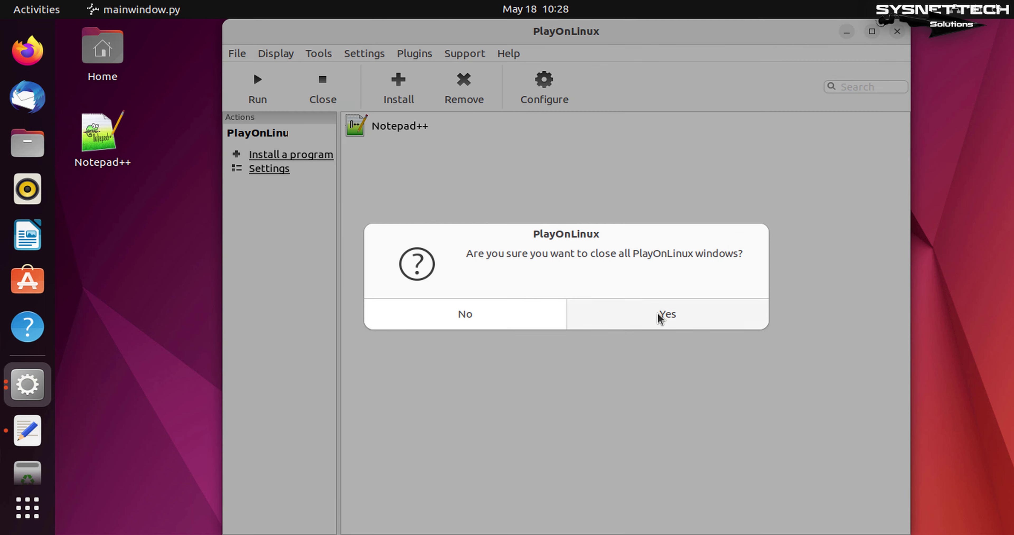
pyautogui.click(660, 318)
# Search the installed applications for "pla" and launch PlayOnLinux again
pyautogui.press('super')
pyautogui.write('pl')
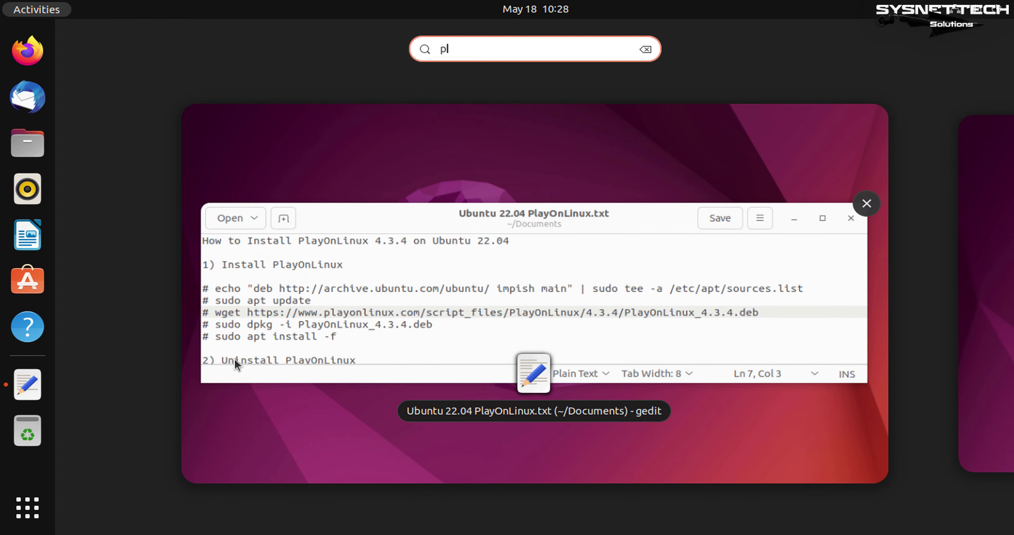
pyautogui.write('a')
pyautogui.click(209, 173)
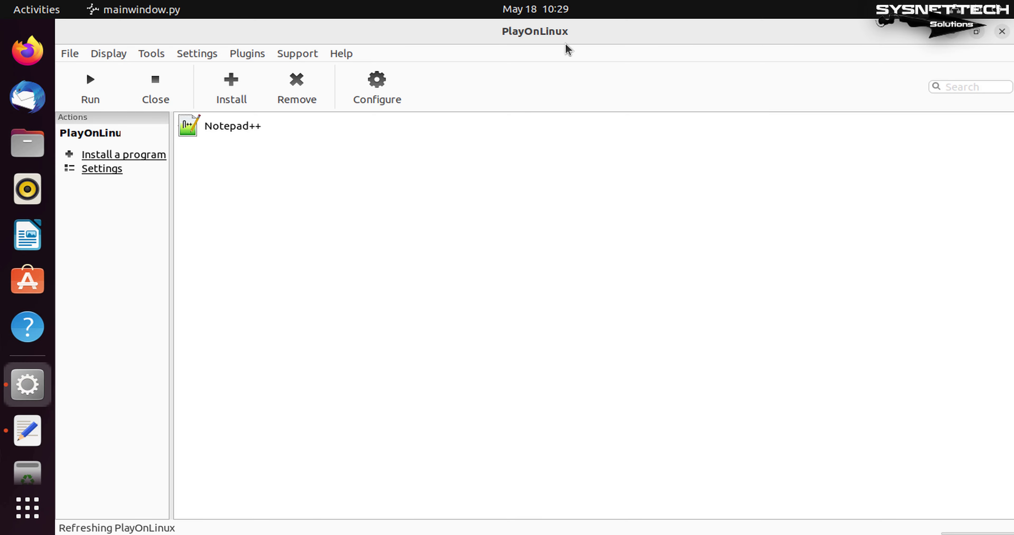
# Restore the PlayOnLinux window to a smaller size, start the uninstaller for Notepad++ and arrange both windows on the desktop
pyautogui.doubleClick(574, 31)
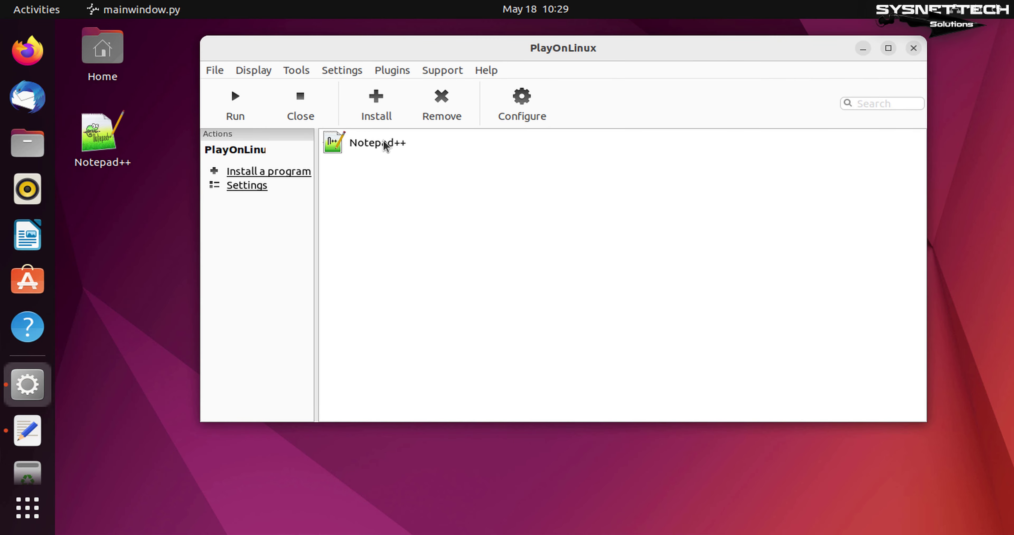
pyautogui.click(385, 145)
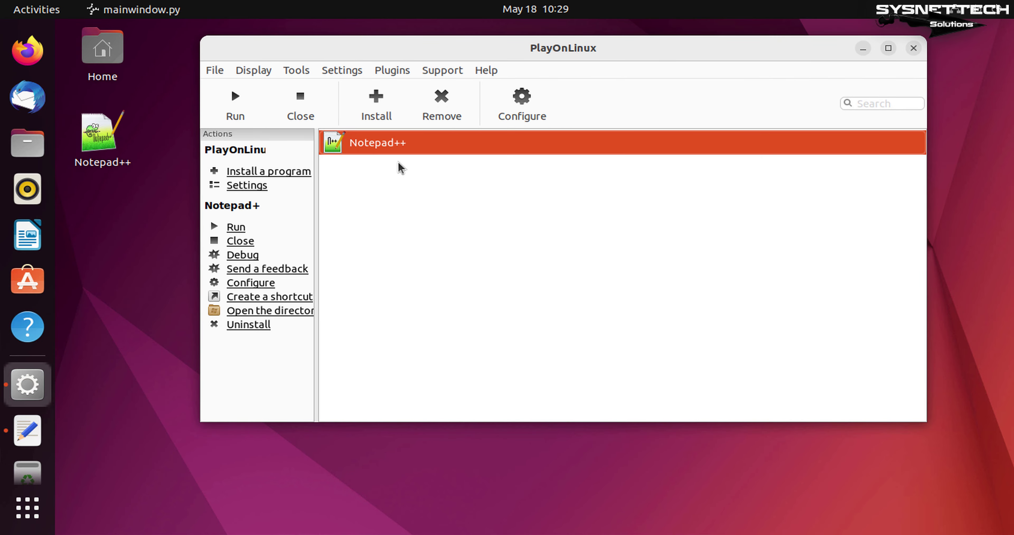
pyautogui.click(453, 117)
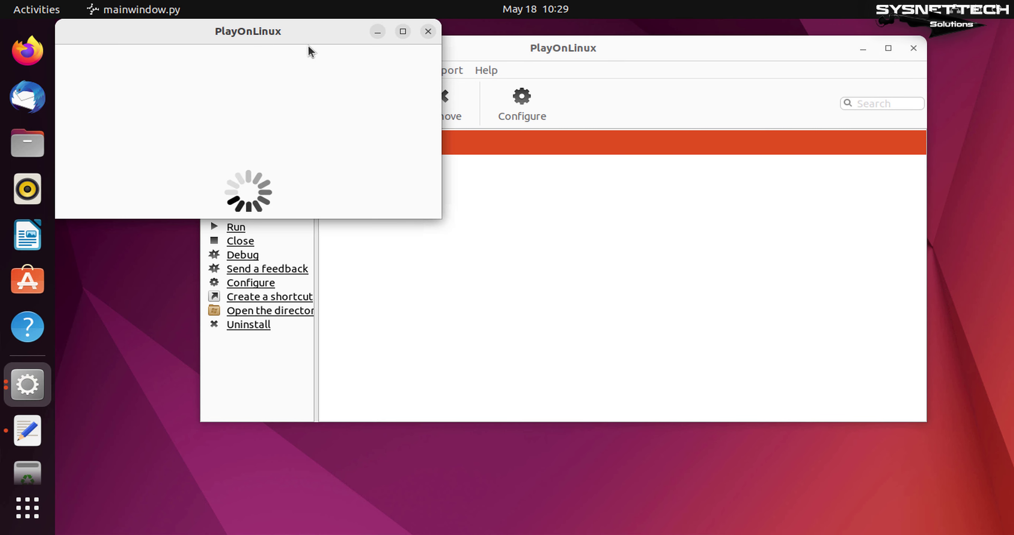
pyautogui.moveTo(744, 345); pyautogui.dragTo(763, 420)
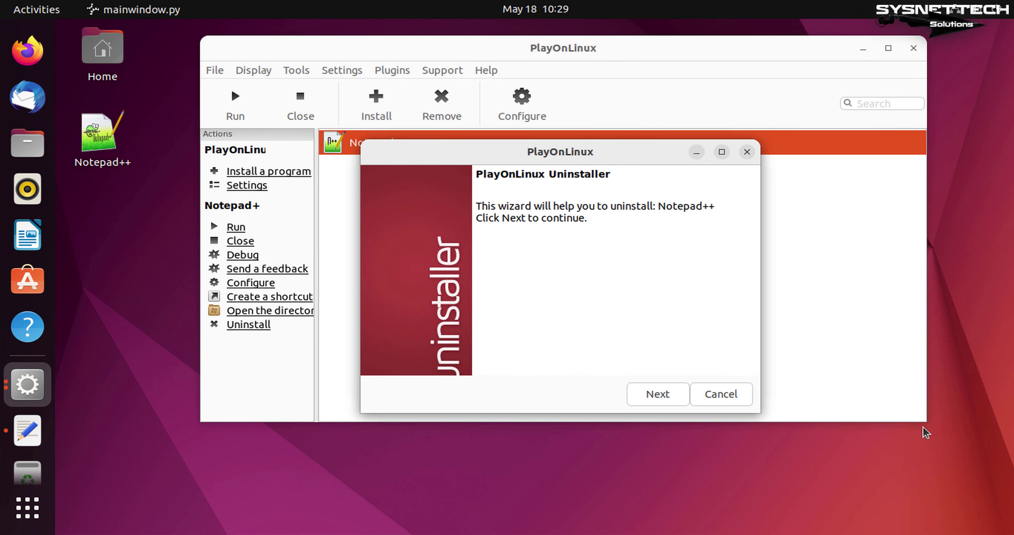
pyautogui.moveTo(923, 432); pyautogui.dragTo(885, 466)
pyautogui.moveTo(610, 153); pyautogui.dragTo(584, 175)
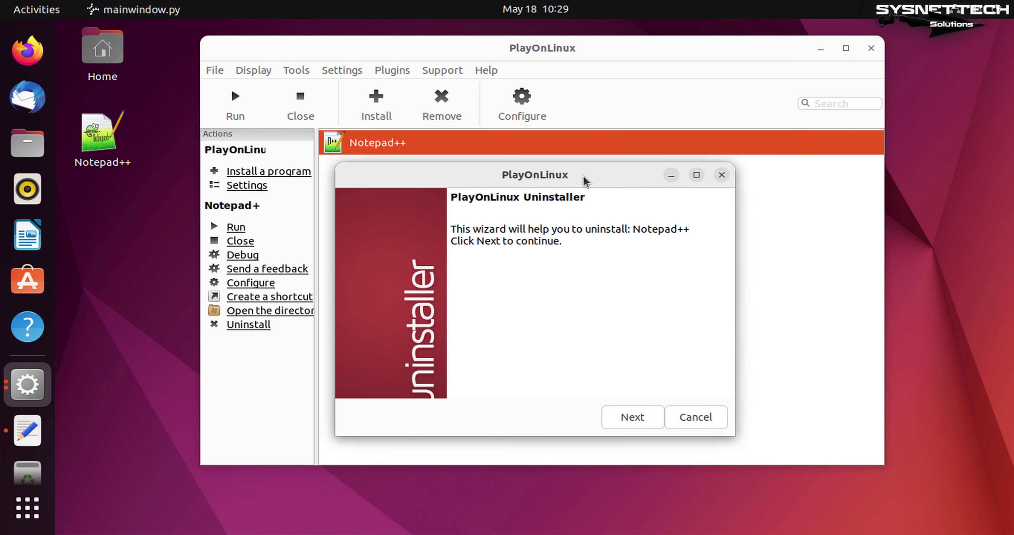
# Uninstall Notepad++ together with its NotepadPlusPlus virtual drive, and close all PlayOnLinux windows
pyautogui.click(656, 426)
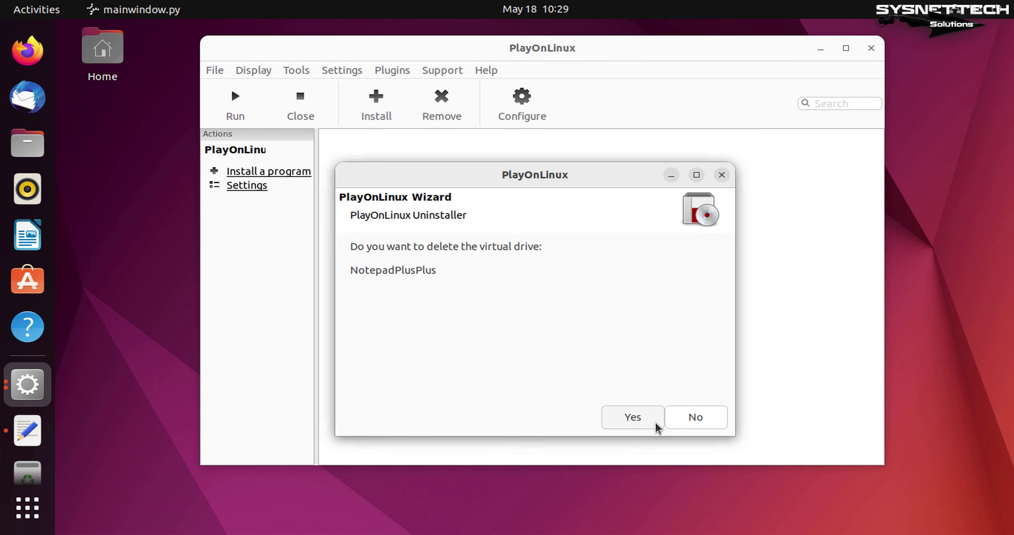
pyautogui.click(656, 425)
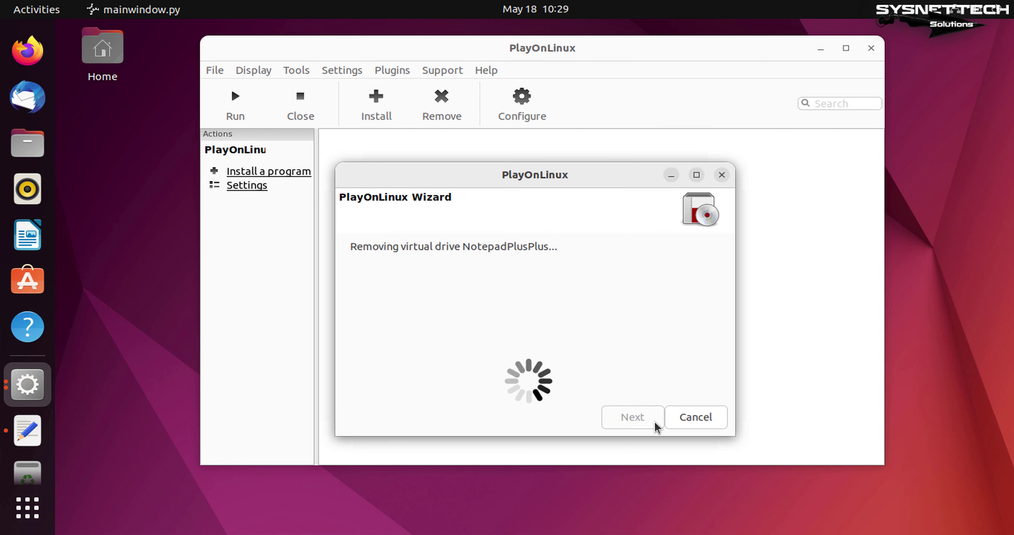
pyautogui.click(656, 425)
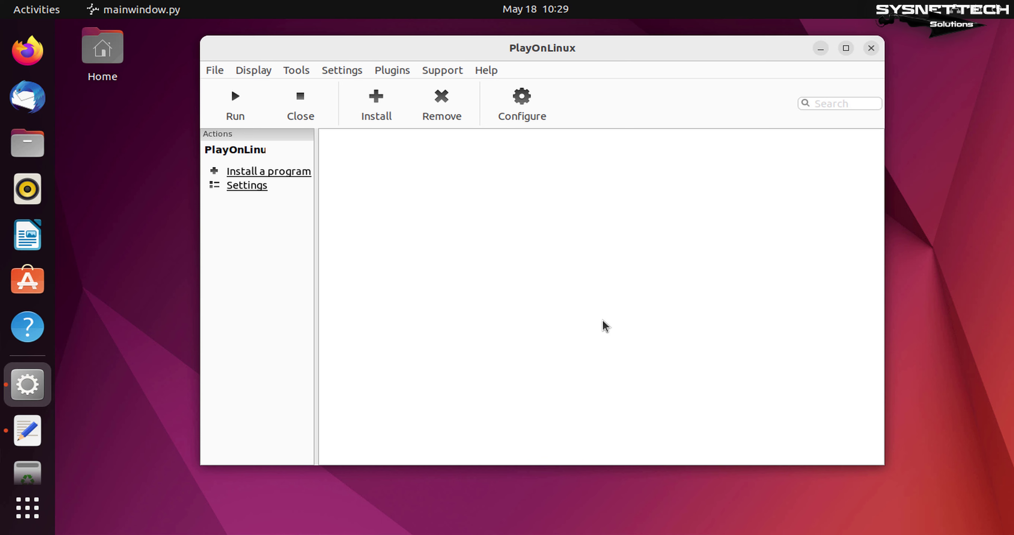
pyautogui.click(871, 48)
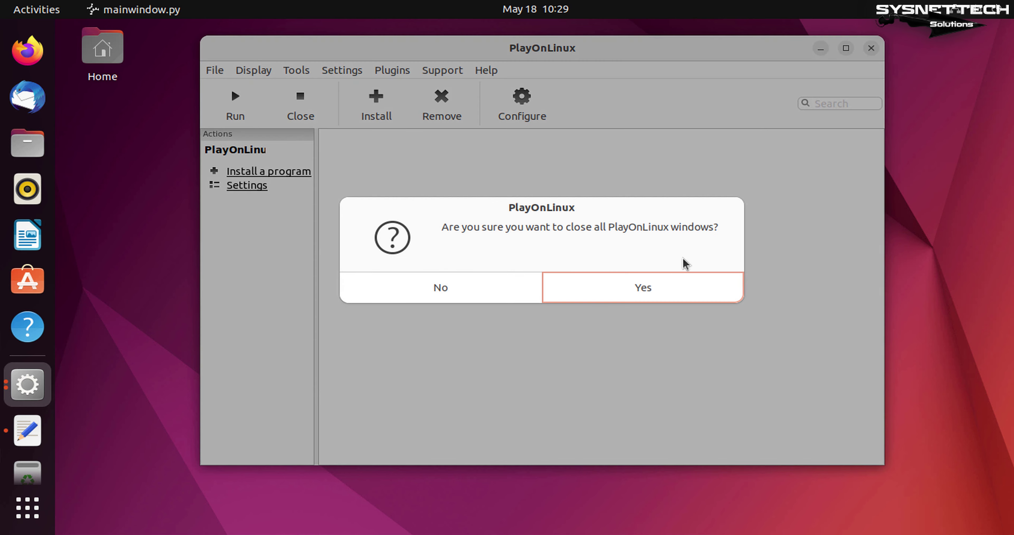
pyautogui.click(665, 280)
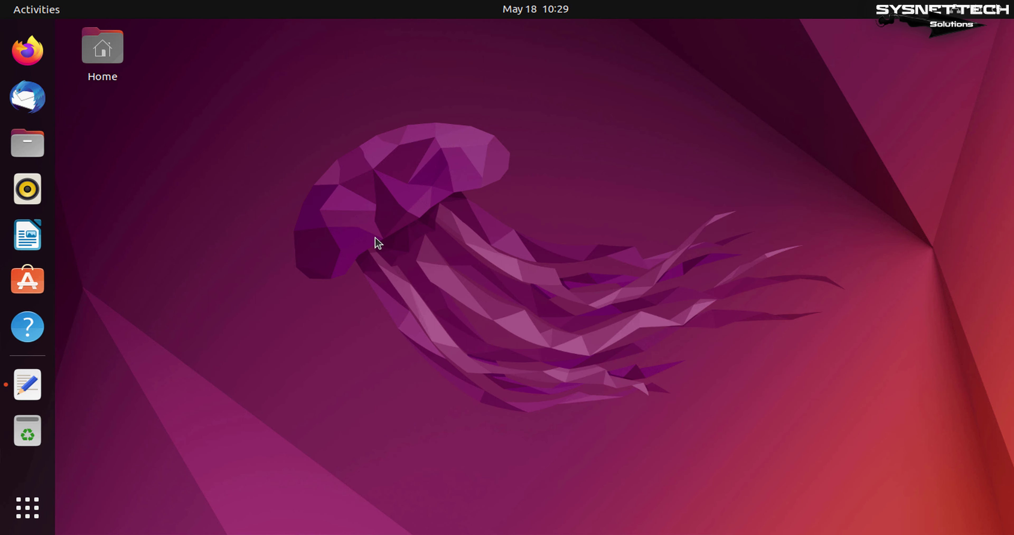
# Open a terminal near the middle of the desktop and show the uninstall section of Ubuntu 22.04 PlayOnLinux.txt in an enlarged text editor window
pyautogui.hotkey('ctrl', 'alt', 't')
pyautogui.moveTo(389, 39); pyautogui.dragTo(591, 77)
pyautogui.hotkey('alt', 'Tab')
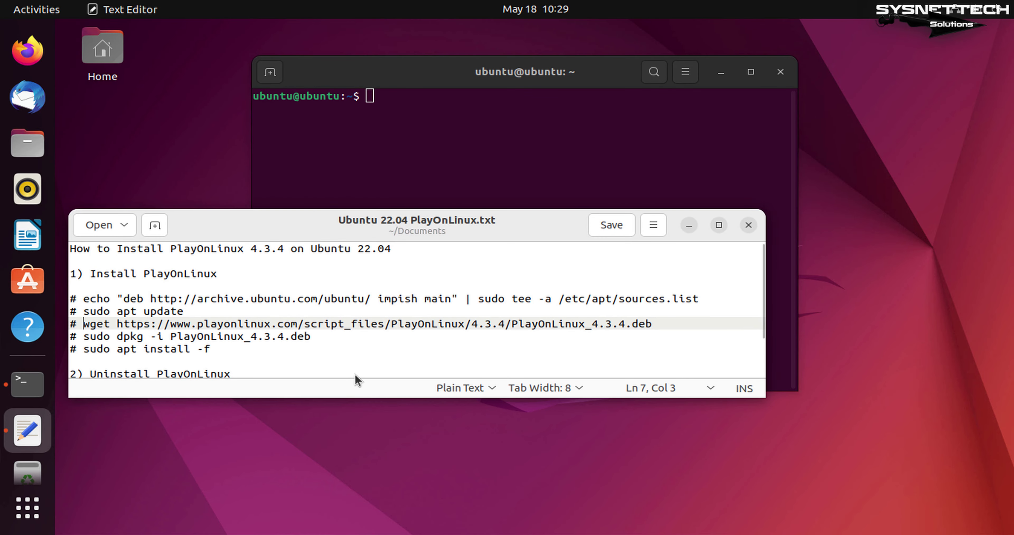
pyautogui.scroll(-2, 359, 359)
pyautogui.moveTo(760, 402); pyautogui.dragTo(754, 431)
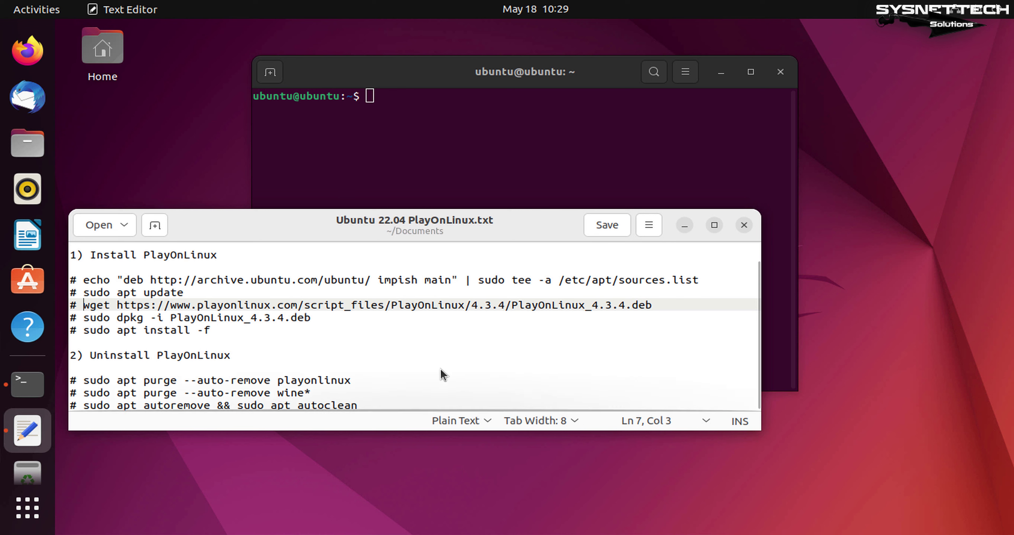
# Add seven blank lines at the end of the notes, after the autoclean command
pyautogui.click(580, 398)
pyautogui.click(565, 407)
pyautogui.press('Return')
pyautogui.press('Return')
pyautogui.press('Return')
pyautogui.press('Return')
pyautogui.press('Return')
pyautogui.press('Return')
pyautogui.press('Return')
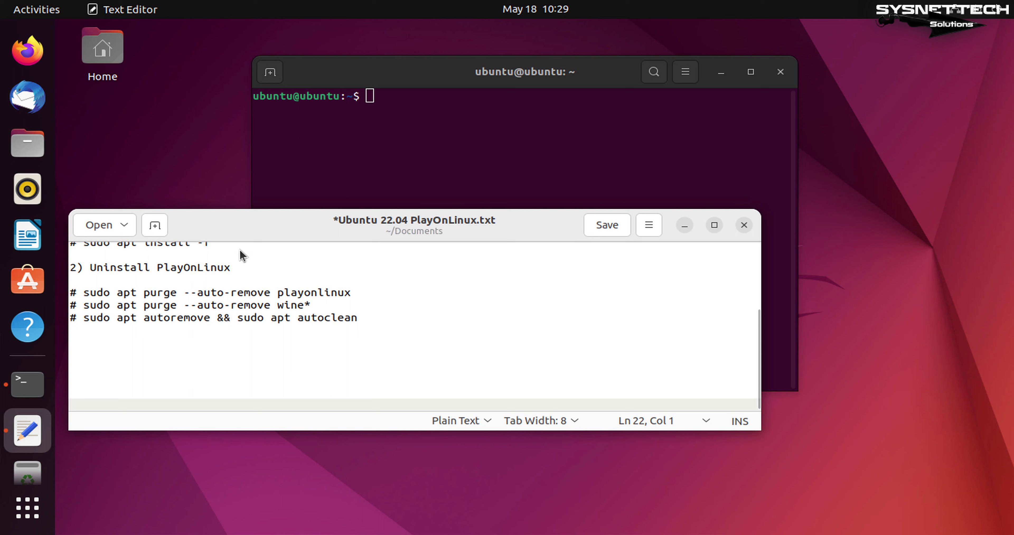
# Run "sudo apt purge --auto-remove playonlinux" in the terminal with the sudo password, confirm the removal with Y and clear the terminal
pyautogui.moveTo(230, 267); pyautogui.dragTo(90, 267)
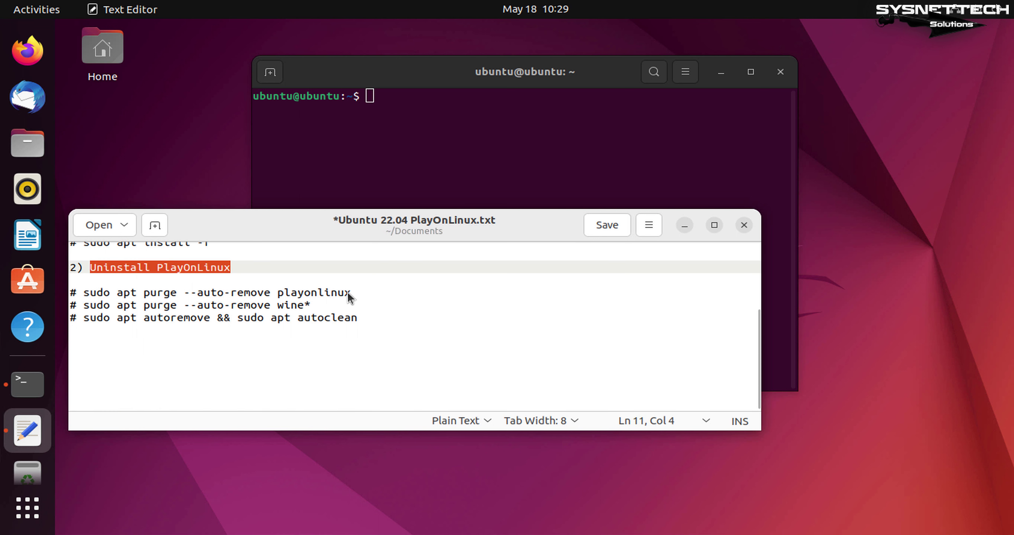
pyautogui.moveTo(350, 293); pyautogui.dragTo(106, 293)
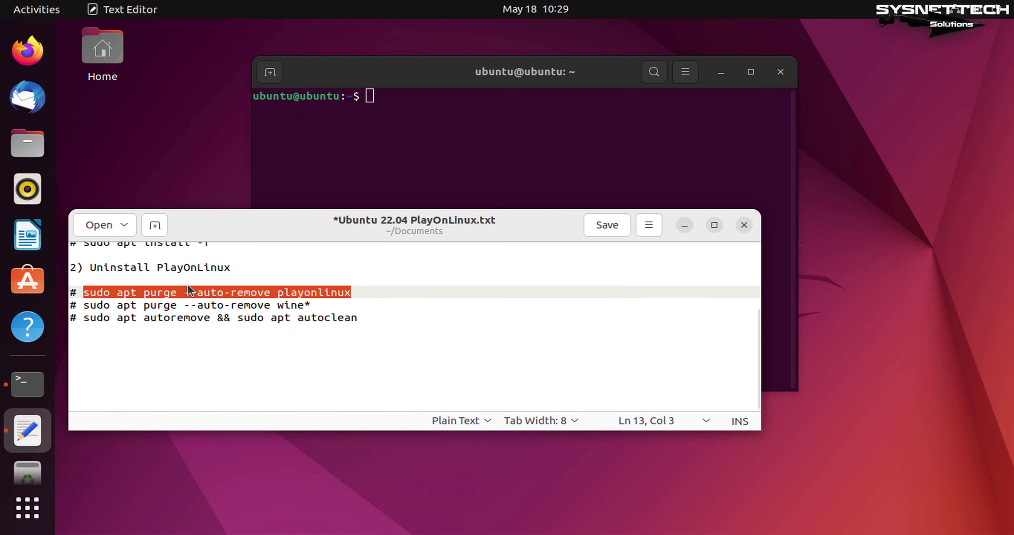
pyautogui.click(683, 225)
pyautogui.write('sudo apt purge --auto-remove playonlinux')
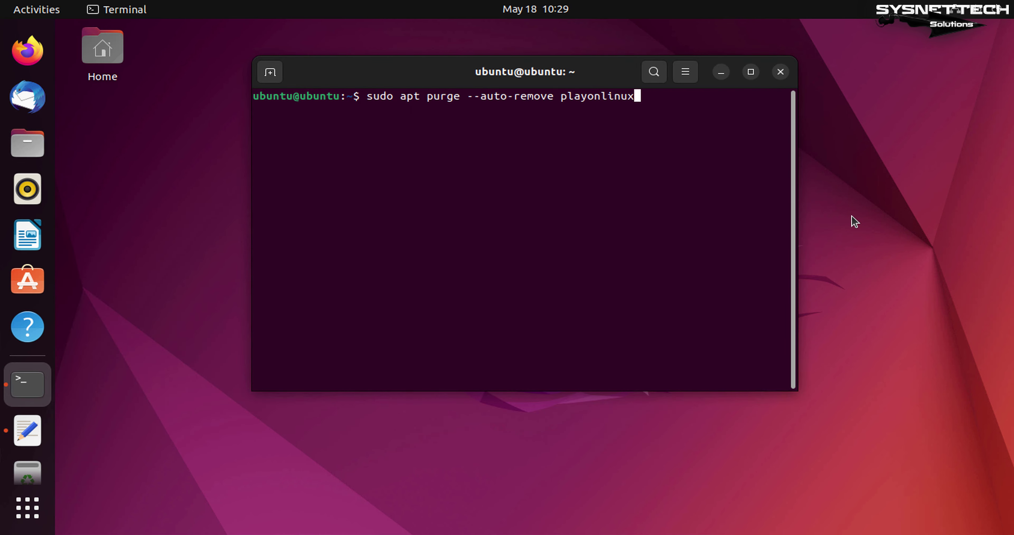
pyautogui.press('Return')
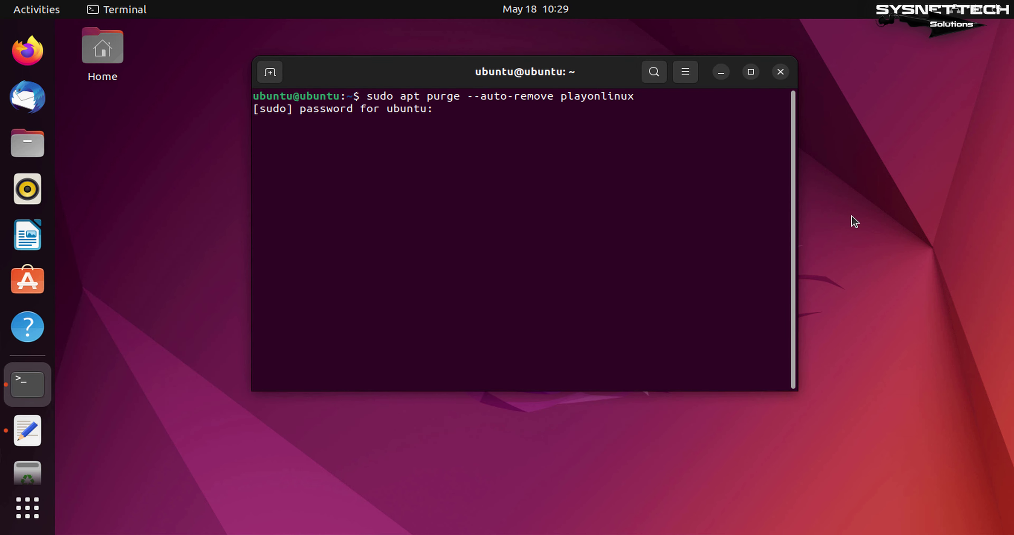
pyautogui.press('Return')
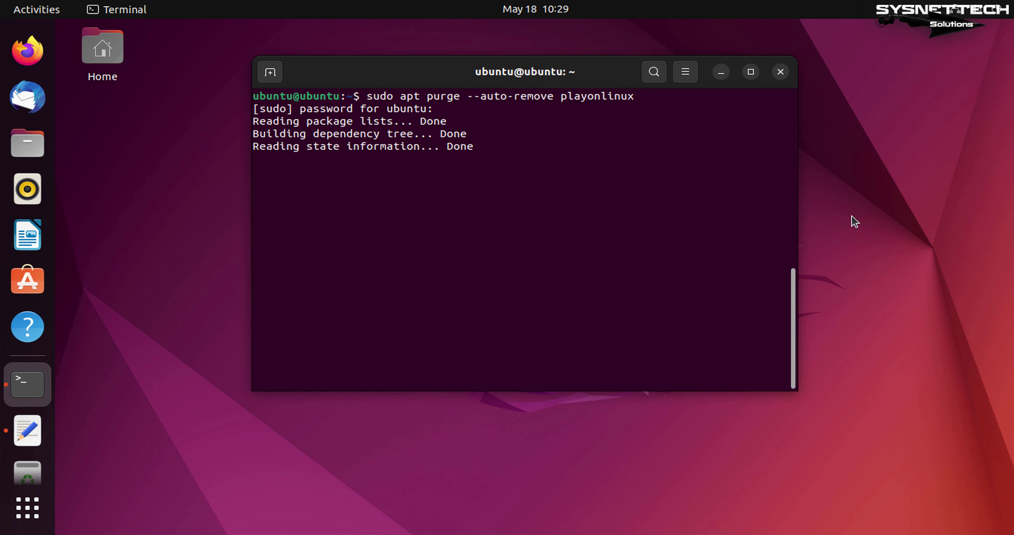
pyautogui.write('Y')
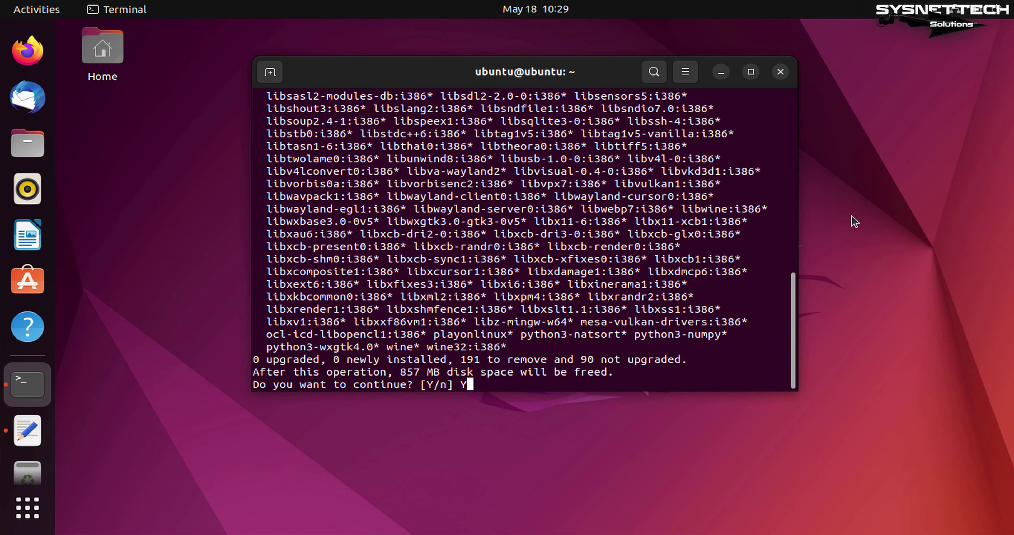
pyautogui.press('Return')
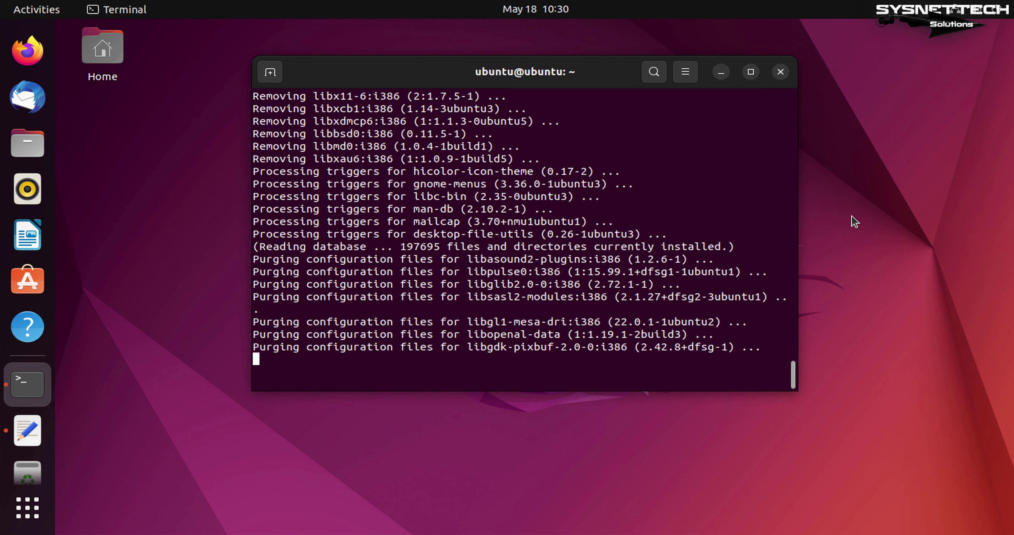
pyautogui.write('clear')
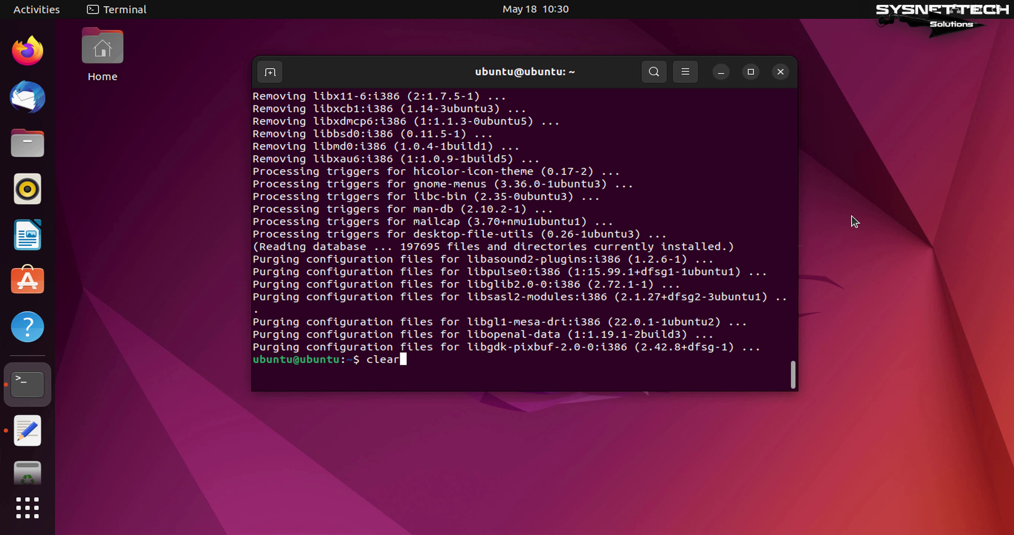
pyautogui.press('Return')
# Copy the command "sudo apt purge --auto-remove wine*" from the notes and minimize the text editor
pyautogui.hotkey('alt', 'Tab')
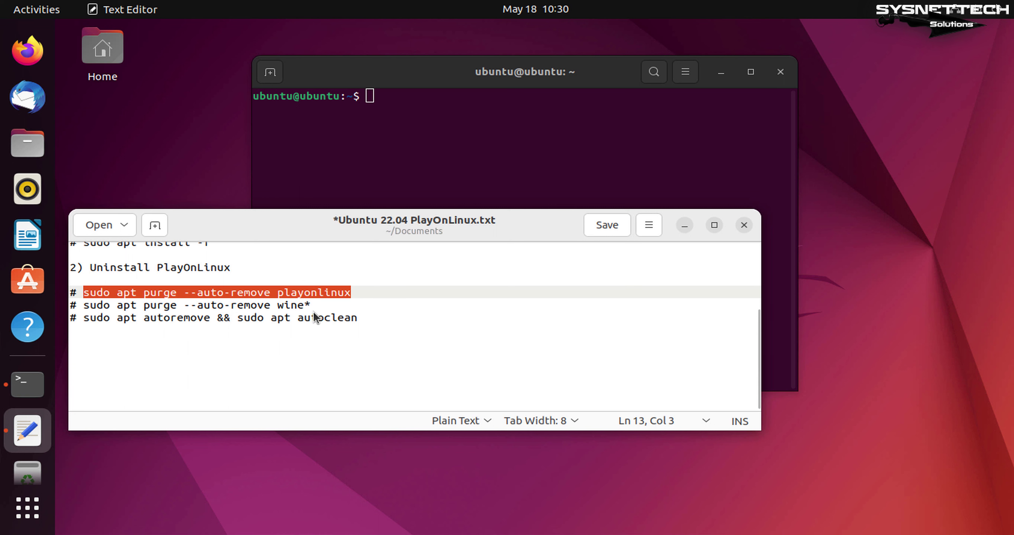
pyautogui.moveTo(311, 305); pyautogui.dragTo(82, 309)
pyautogui.hotkey('ctrl', 'c')
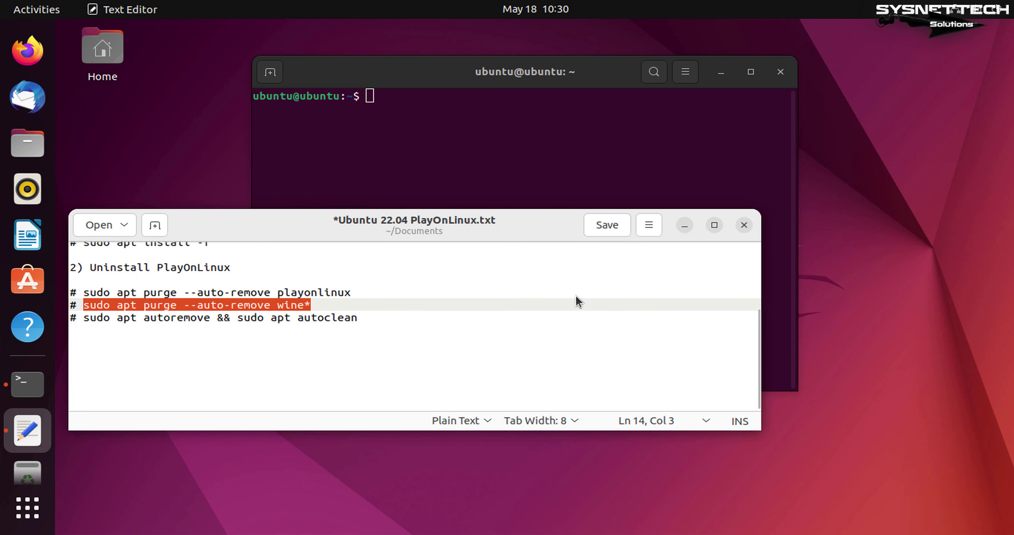
pyautogui.click(685, 225)
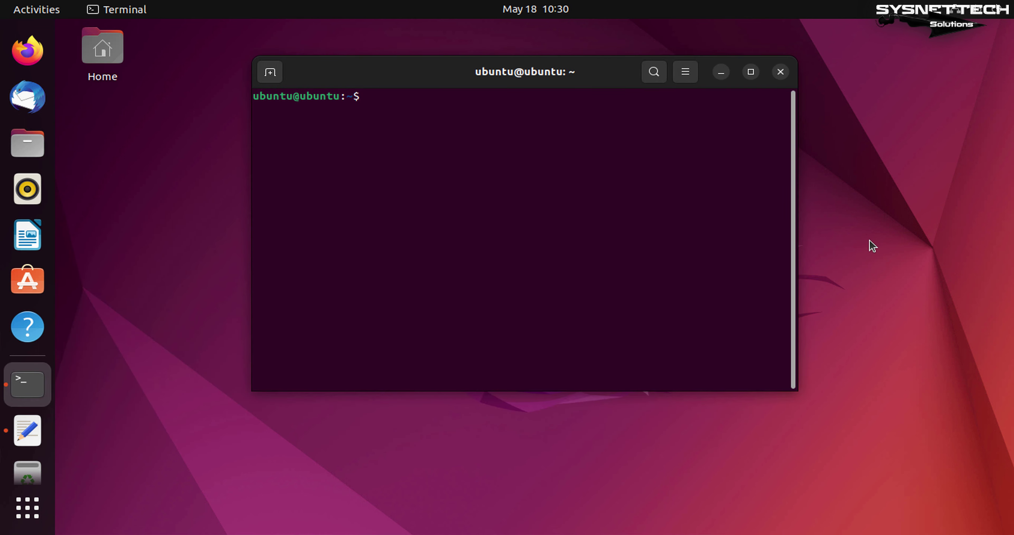
# Check for a remaining Wine installation with "wine --version" and clear the terminal
pyautogui.write('wine --version')
pyautogui.press('Return')
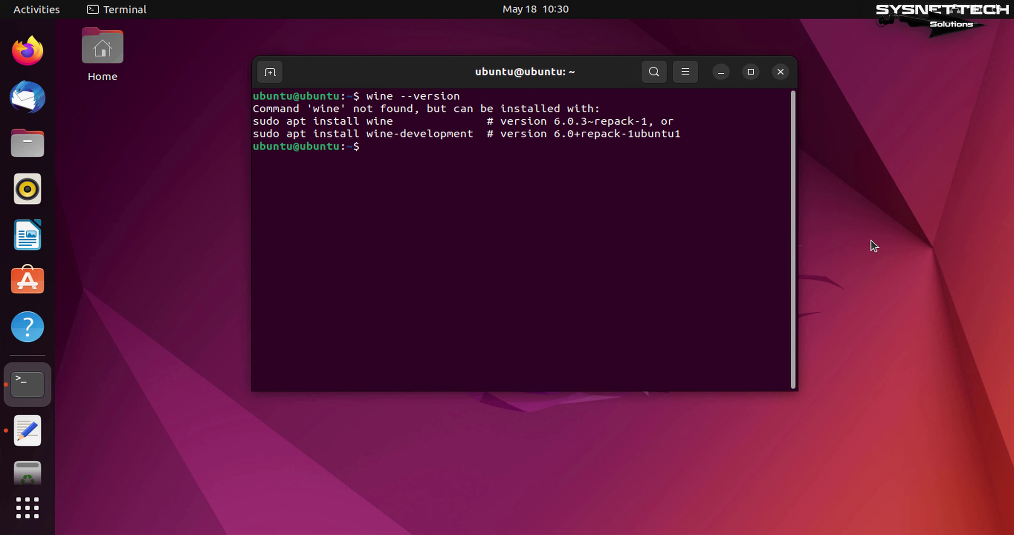
pyautogui.press('Return')
pyautogui.press('Return')
pyautogui.write('clear')
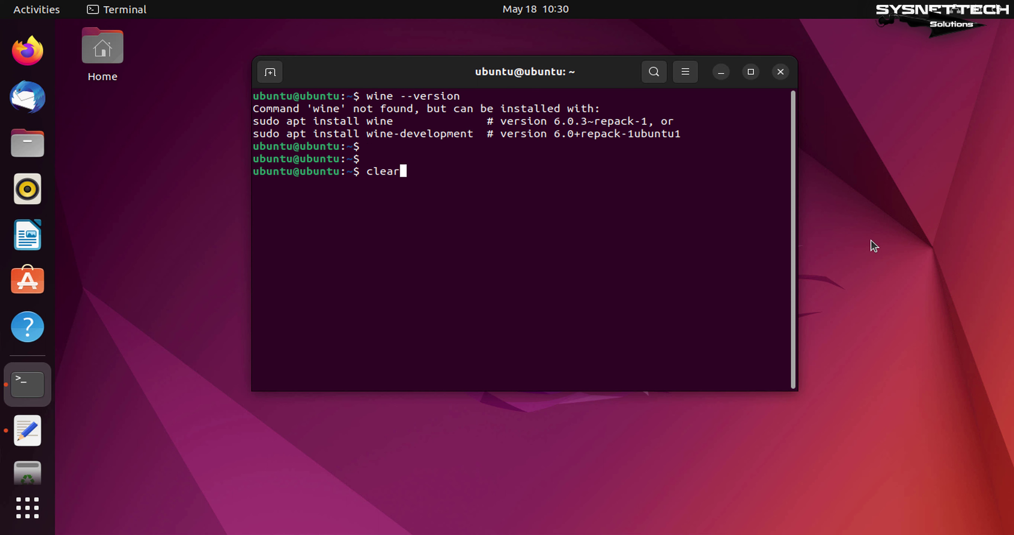
pyautogui.press('Return')
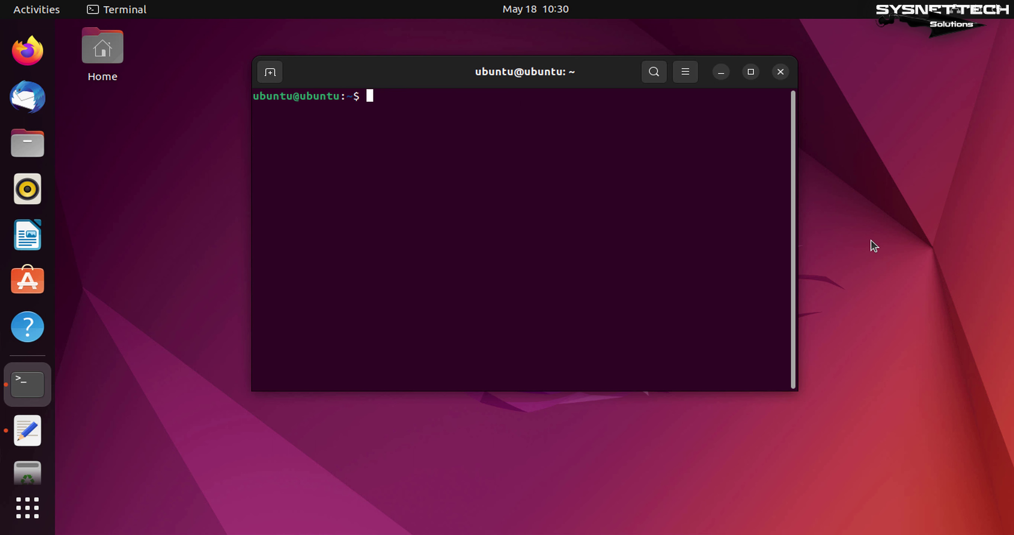
# Run the copied "sudo apt purge --auto-remove wine*" command, review its output and clear the terminal
pyautogui.hotkey('ctrl', 'shift', 'v')
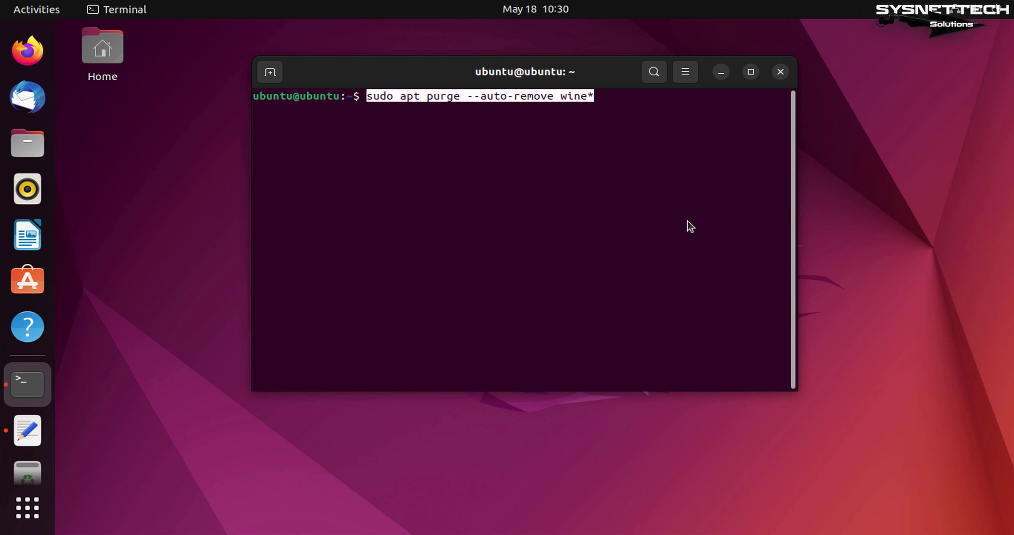
pyautogui.press('Return')
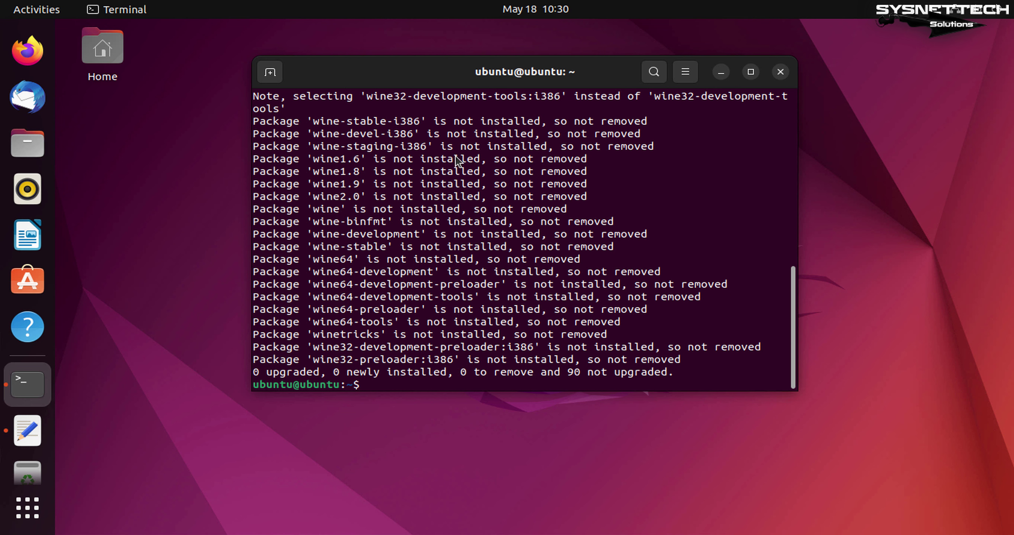
pyautogui.scroll(4, 704, 354)
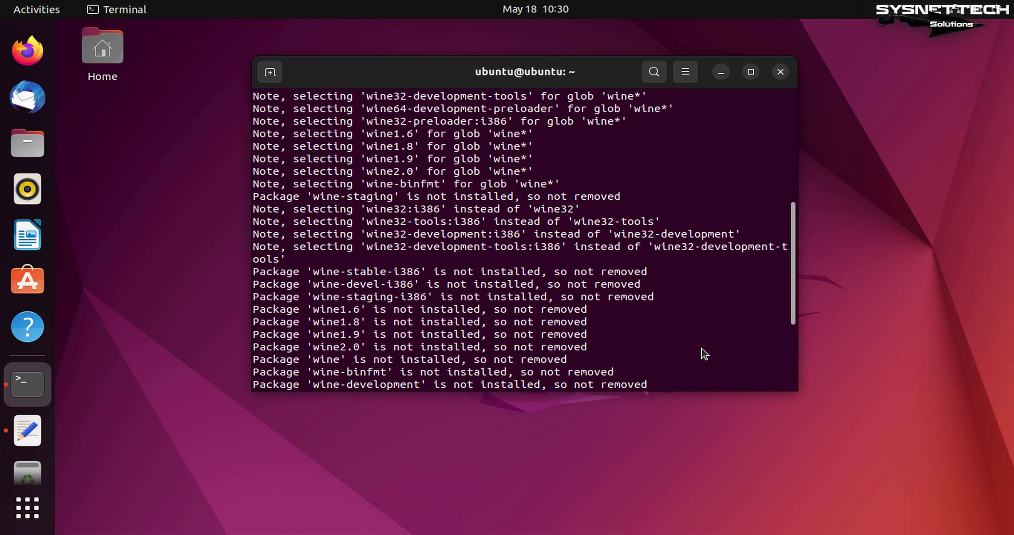
pyautogui.scroll(-4, 704, 354)
pyautogui.write('clear')
pyautogui.press('Return')
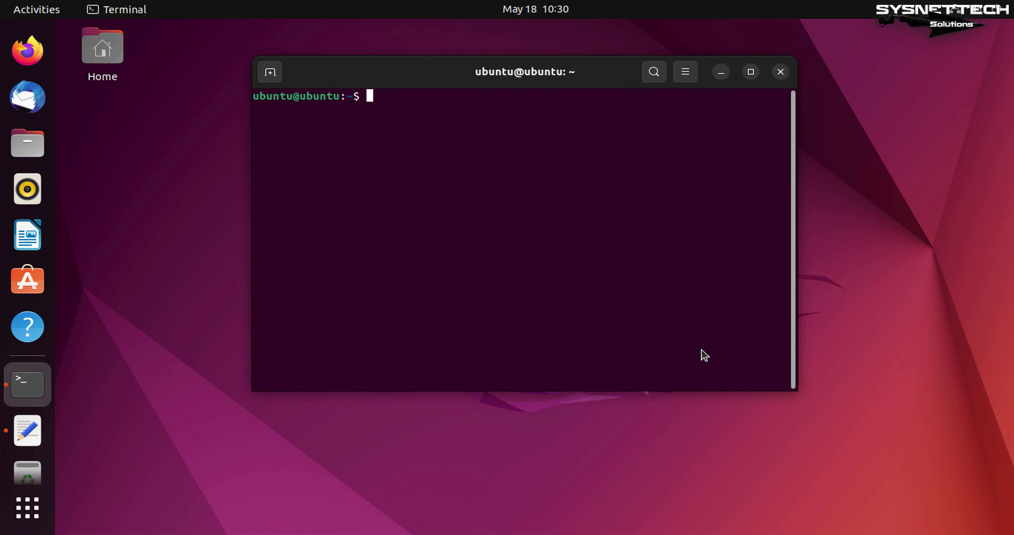
# Copy "sudo apt autoremove && sudo apt autoclean" from the notes and run it in the terminal
pyautogui.hotkey('alt', 'Tab')
pyautogui.moveTo(344, 318); pyautogui.dragTo(232, 321)
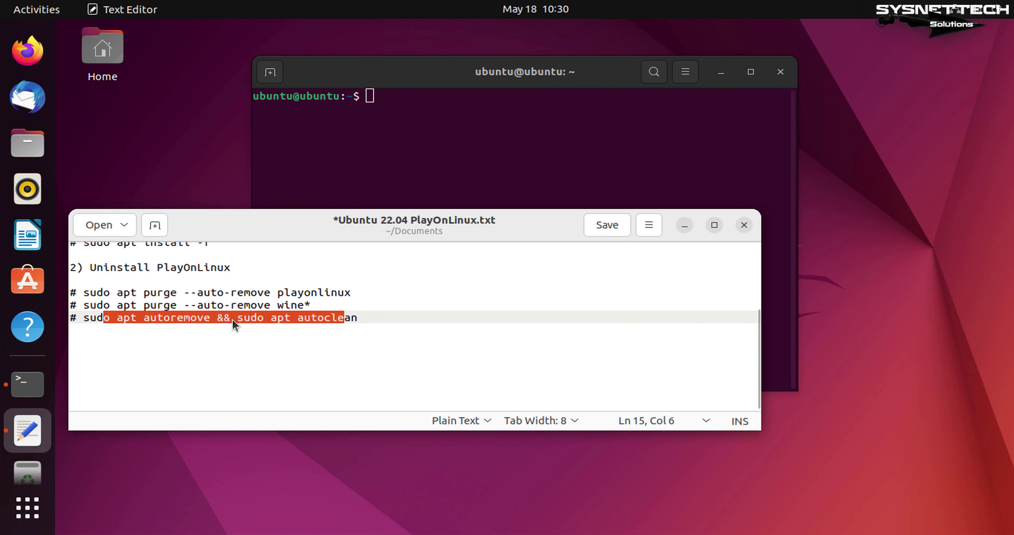
pyautogui.moveTo(367, 320); pyautogui.dragTo(70, 320)
pyautogui.hotkey('ctrl', 'c')
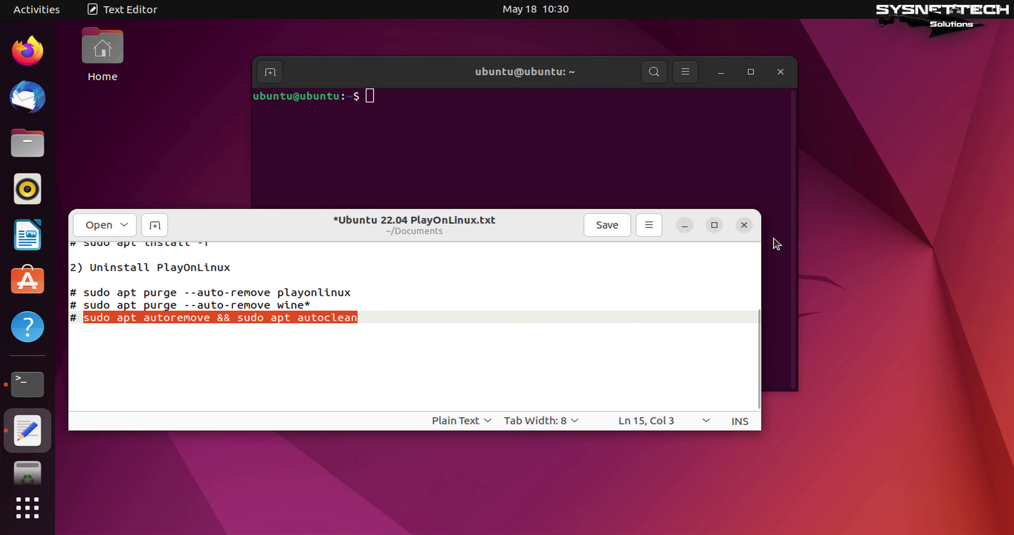
pyautogui.click(681, 227)
pyautogui.hotkey('ctrl', 'shift', 'v')
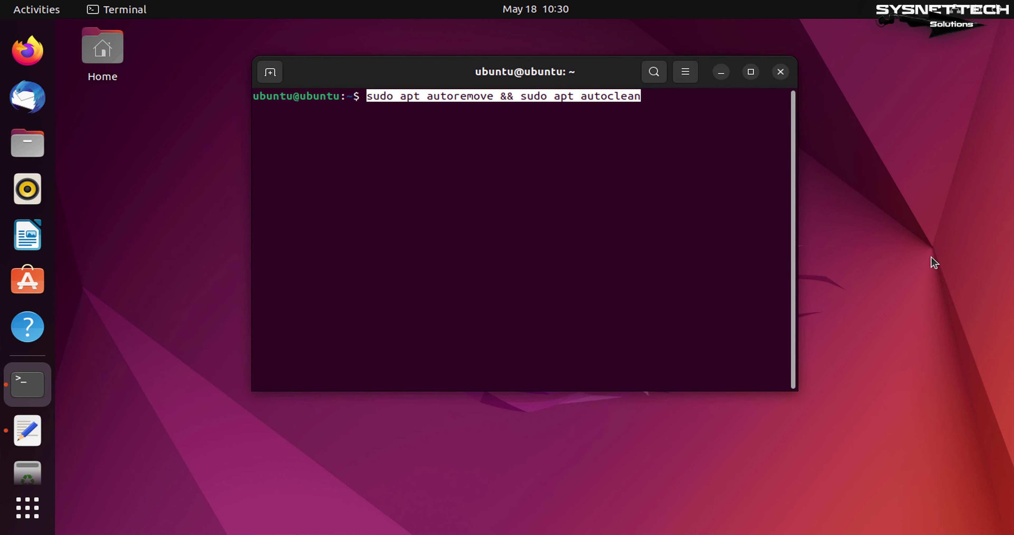
pyautogui.press('End')
pyautogui.press('Return')
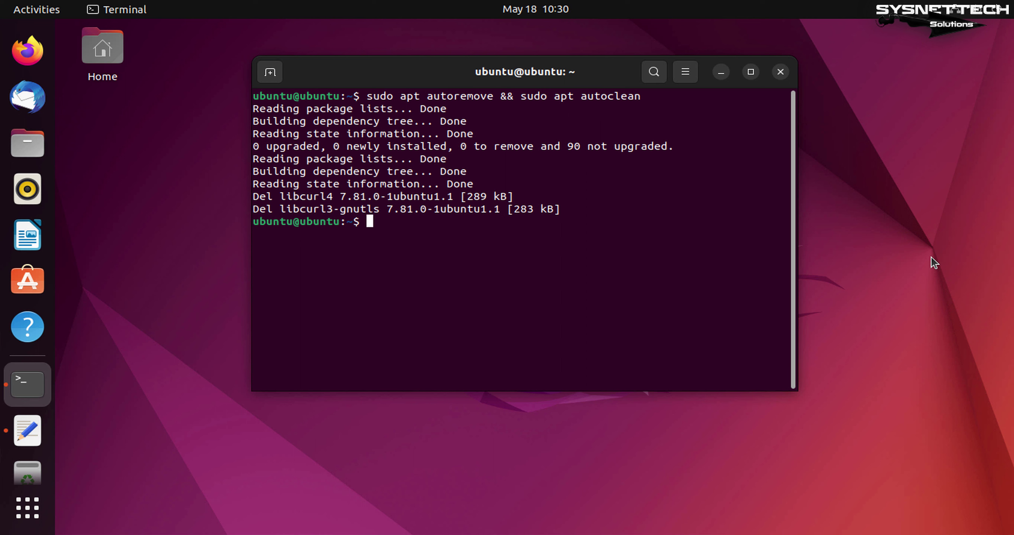
# Check for a remaining PlayOnLinux installation with "playonlinux --version" and highlight the command with its output
pyautogui.press('Return')
pyautogui.write('playonlinux ')
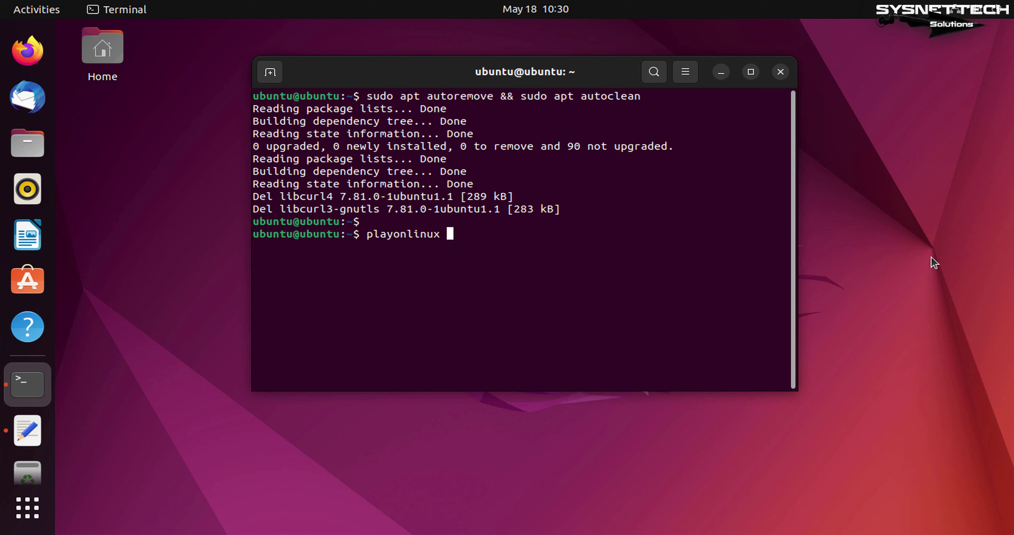
pyautogui.write('--version')
pyautogui.press('Return')
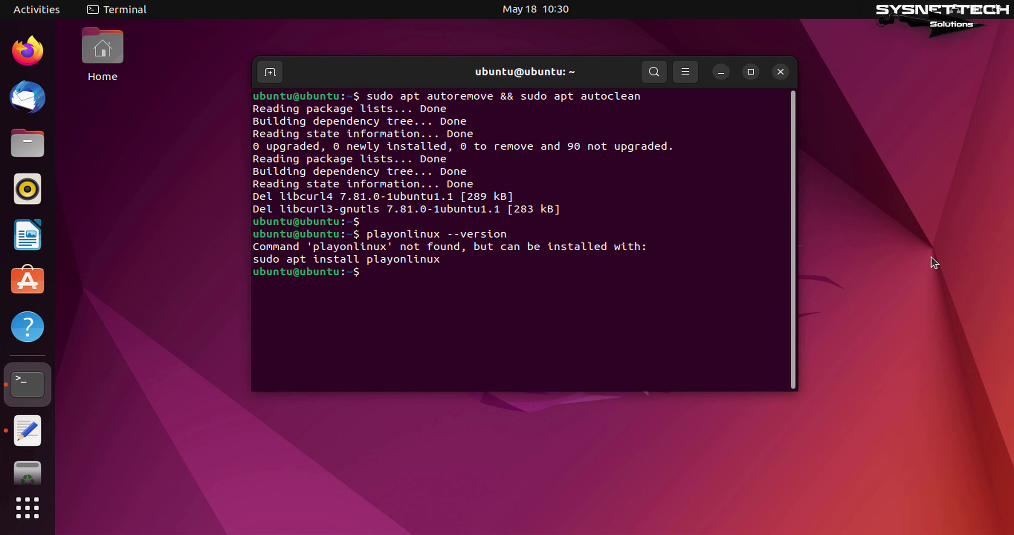
pyautogui.moveTo(485, 264); pyautogui.dragTo(236, 233)
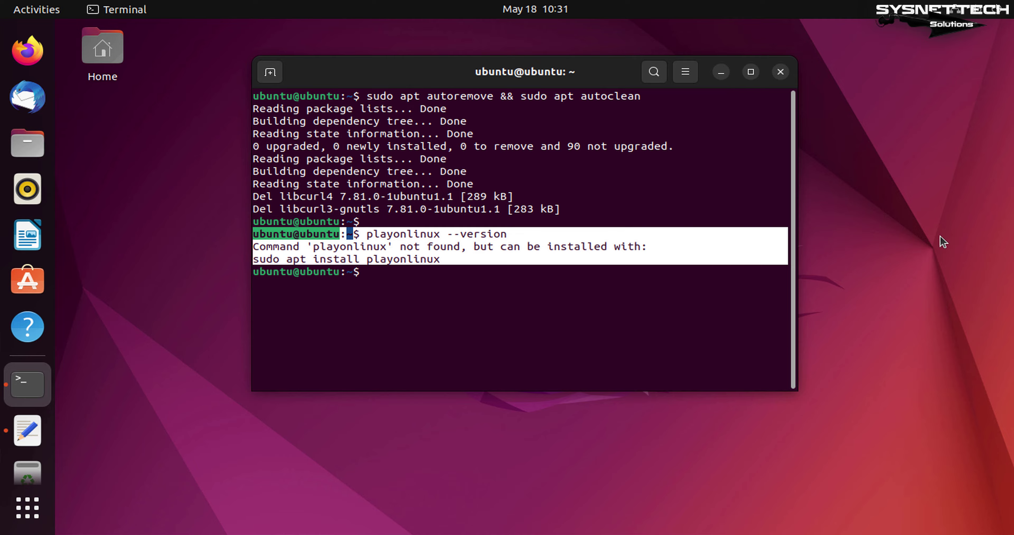
# Search the installed applications for "play" and return to the terminal
pyautogui.press('super')
pyautogui.write('play')
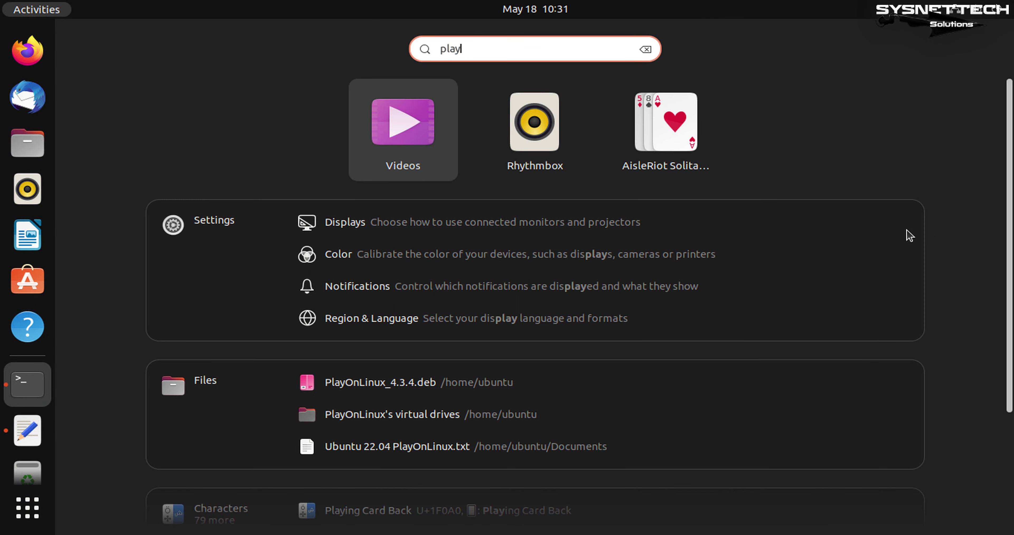
pyautogui.press('Escape')
pyautogui.click(741, 124)
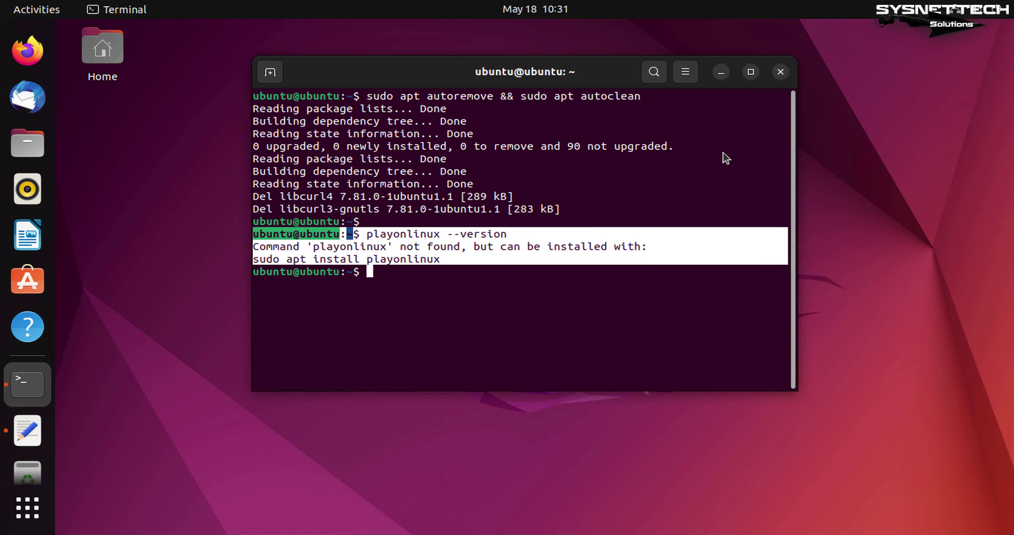
# Close the terminal window and the text editor holding the notes
pyautogui.click(699, 316)
pyautogui.click(781, 72)
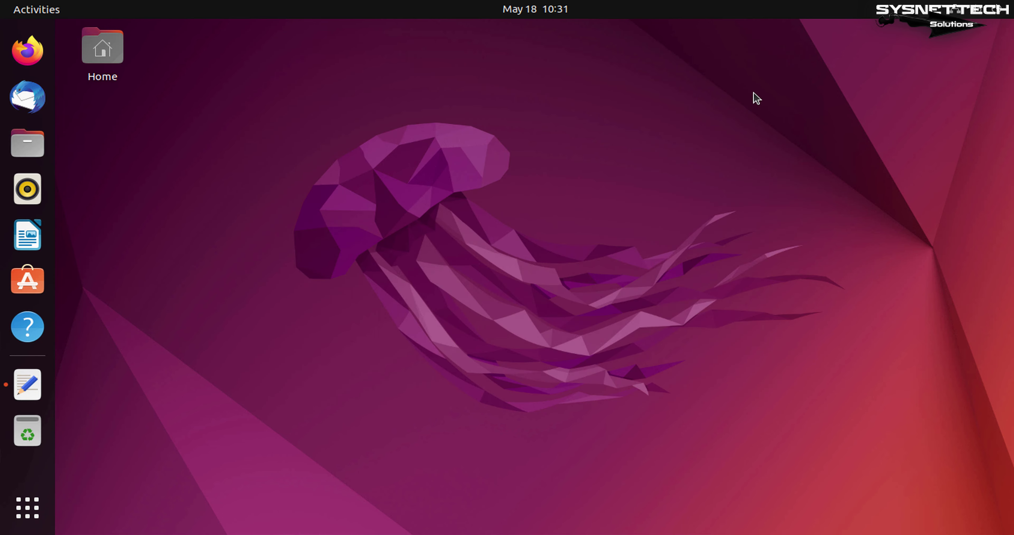
pyautogui.click(744, 225)
pyautogui.click(538, 370)
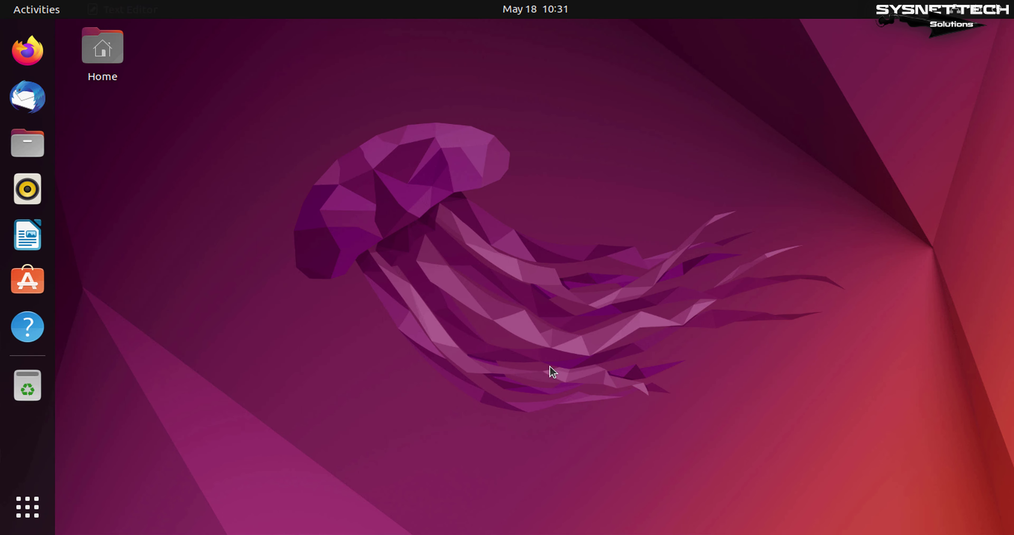